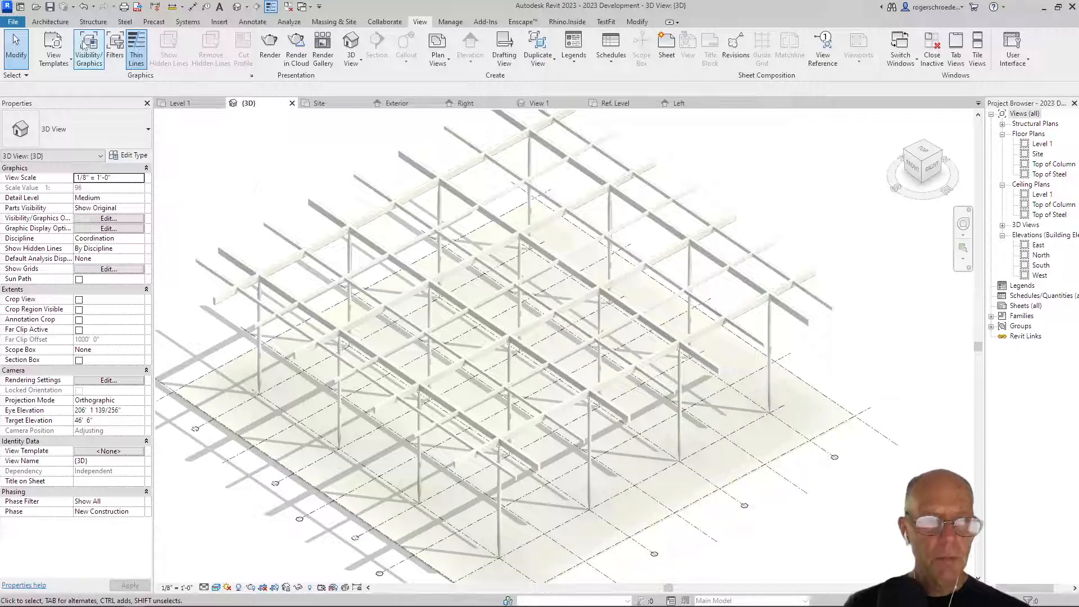
# - Close the PV Panel 2 family without saving its changes and return to the project's Site plan
pyautogui.click(322, 107)
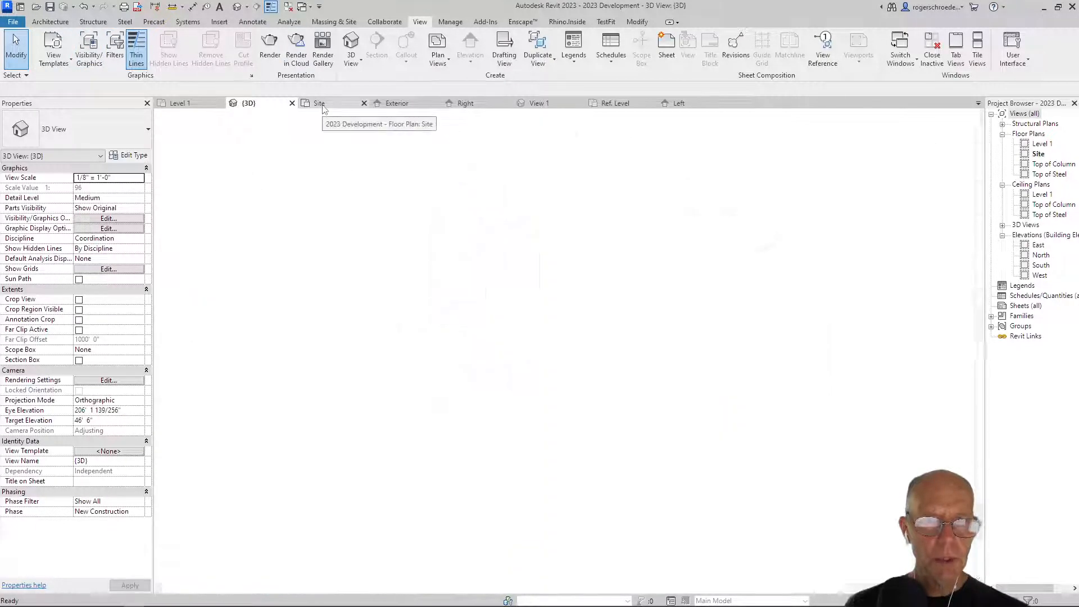
pyautogui.click(683, 106)
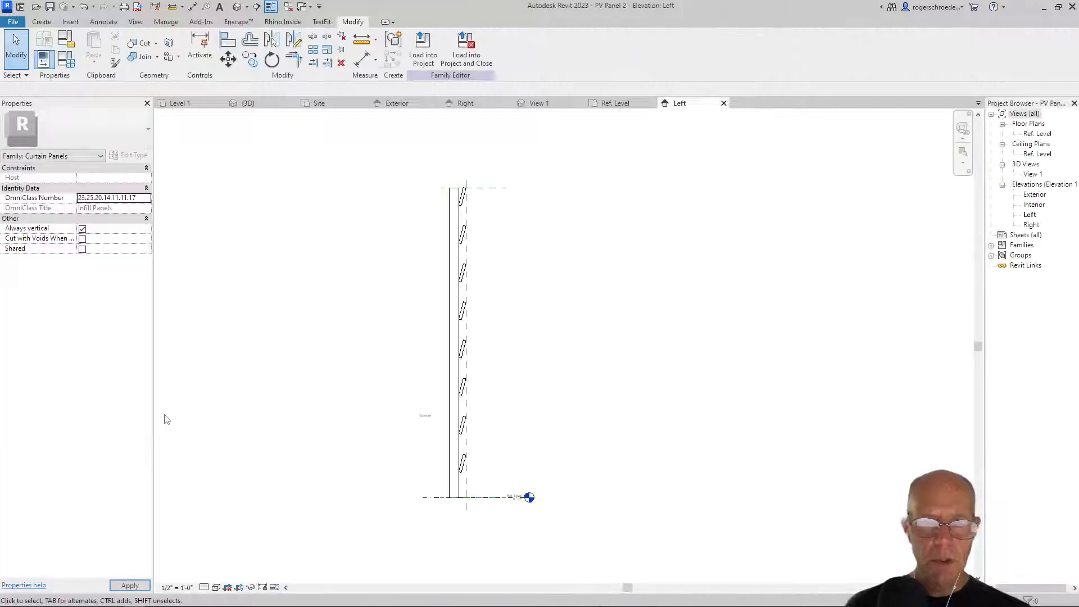
pyautogui.hotkey('ctrl', 'F4')
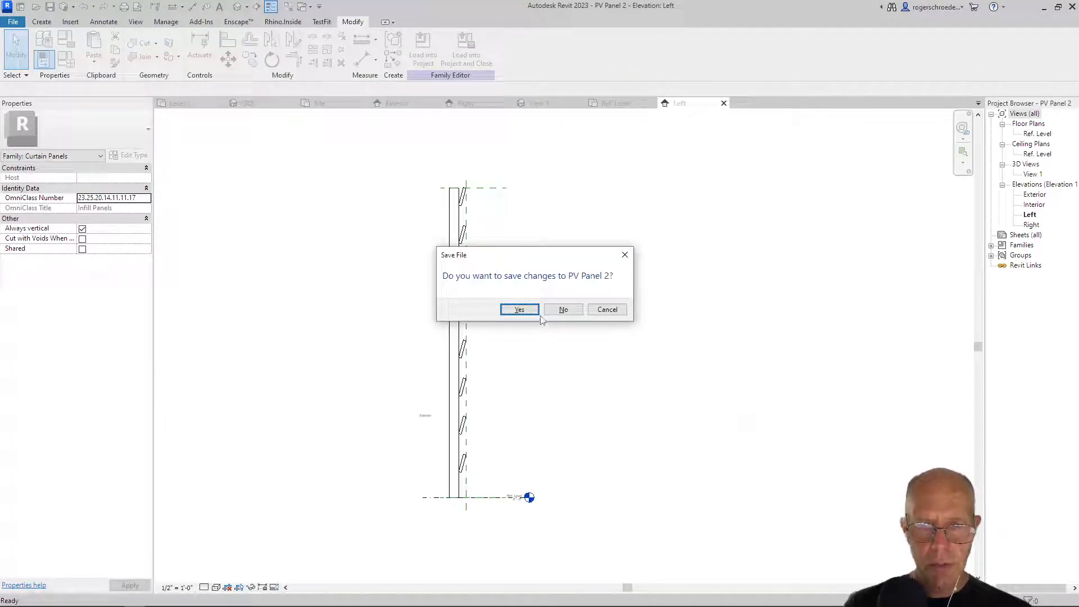
pyautogui.click(562, 309)
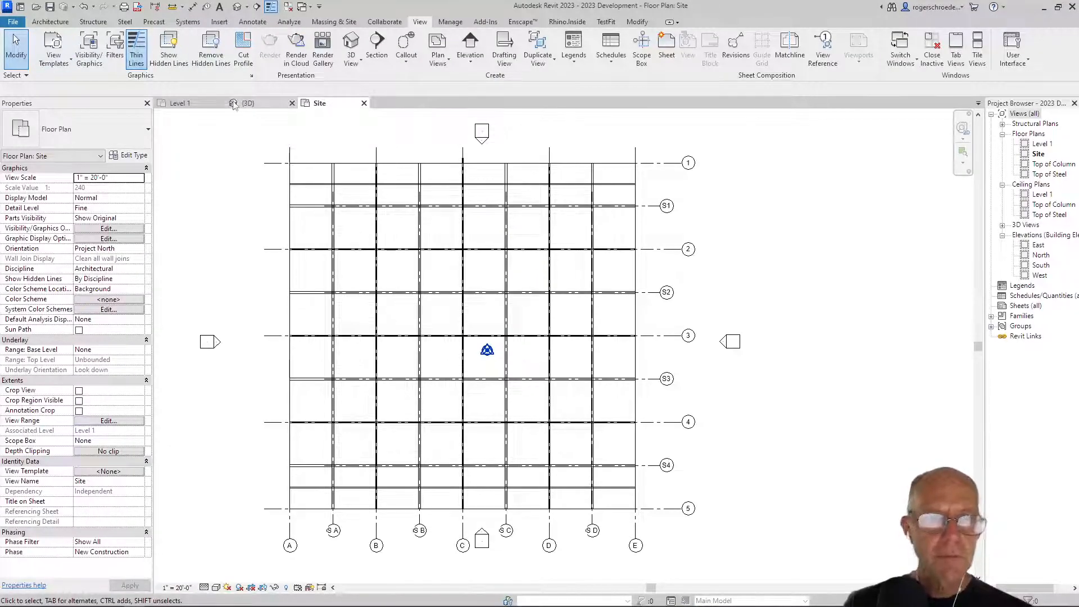
# - Create a flat roof by footprint as a 260' by 260' rectangle from grid intersection A-1 to E-5
pyautogui.click(56, 22)
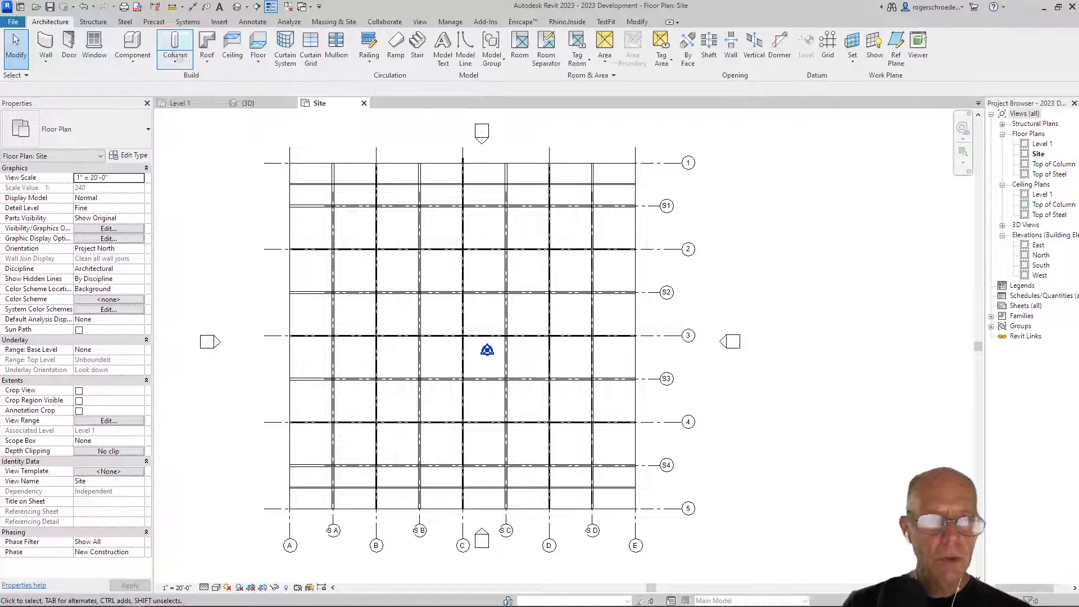
pyautogui.click(205, 61)
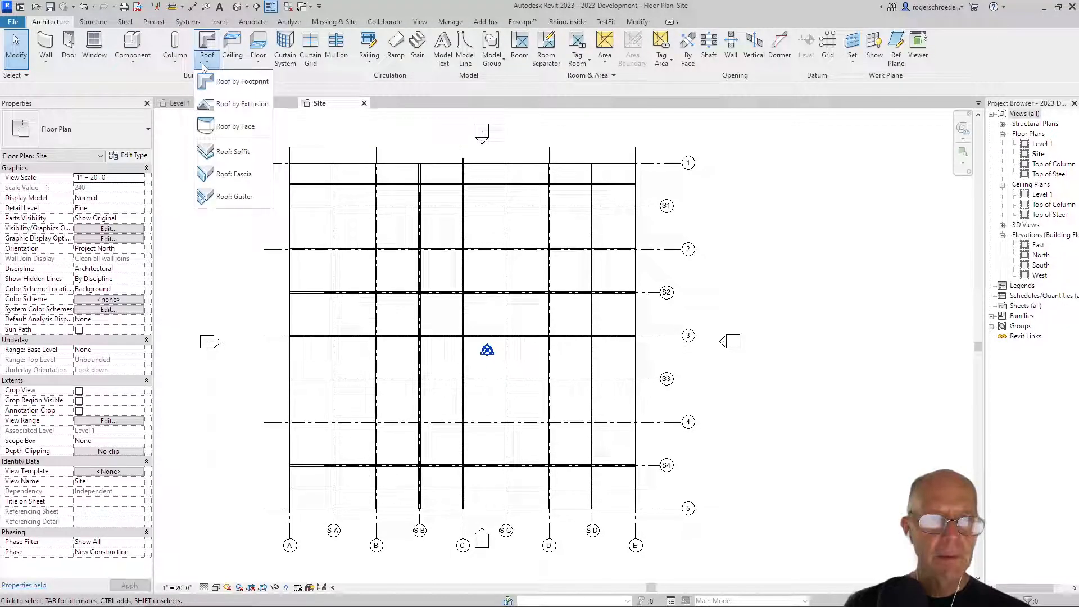
pyautogui.click(223, 84)
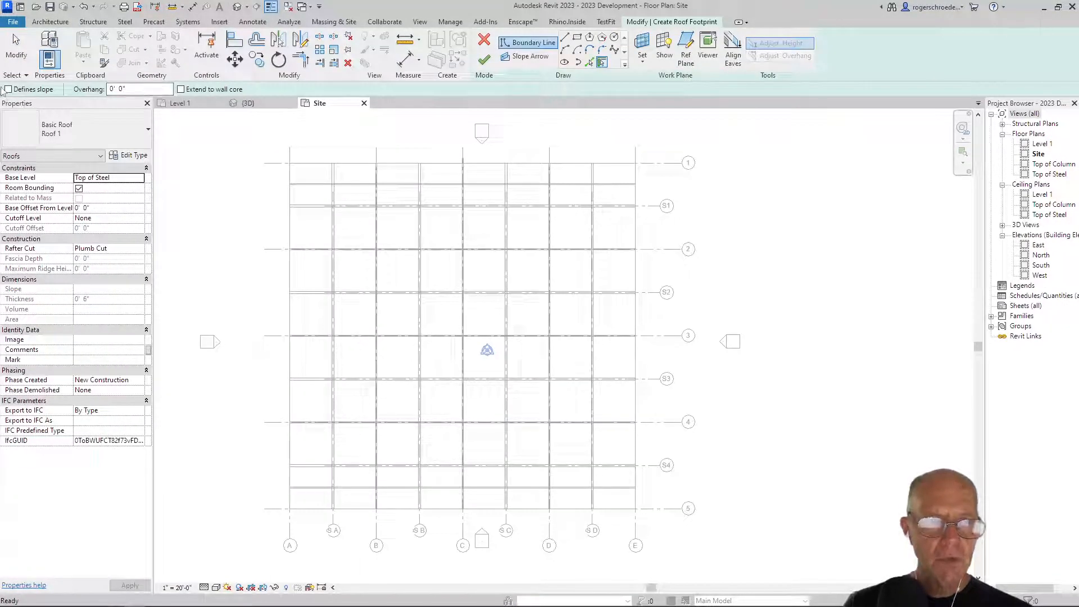
pyautogui.click(578, 39)
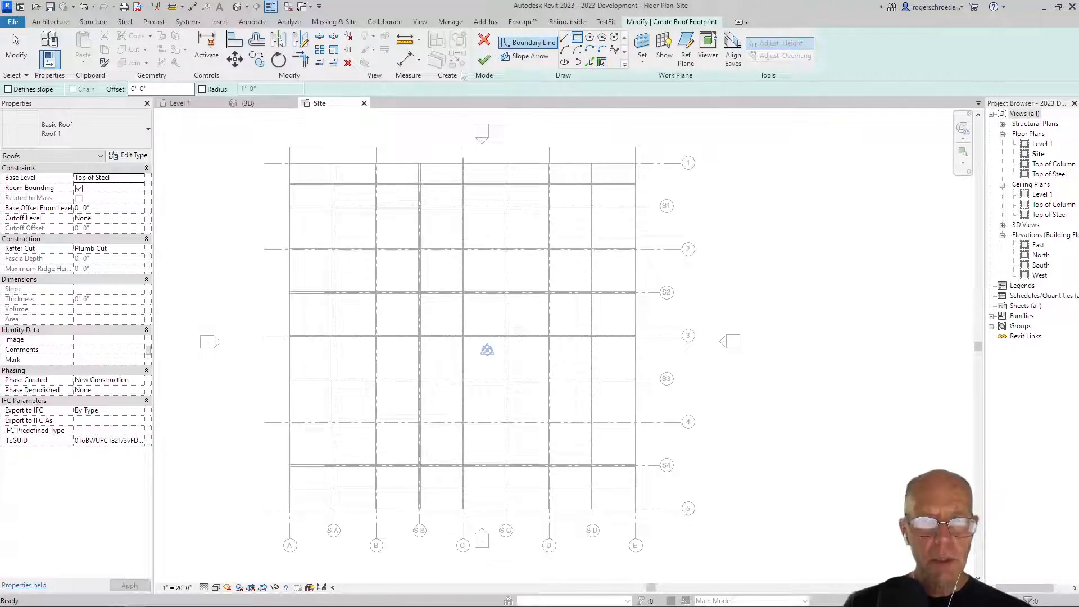
pyautogui.click(289, 163)
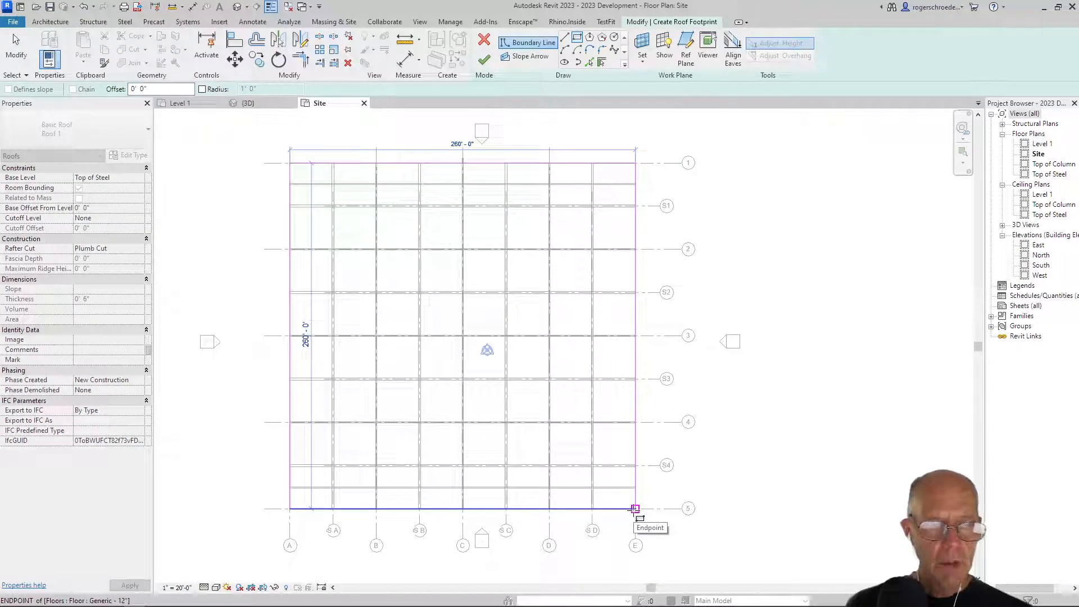
pyautogui.click(635, 509)
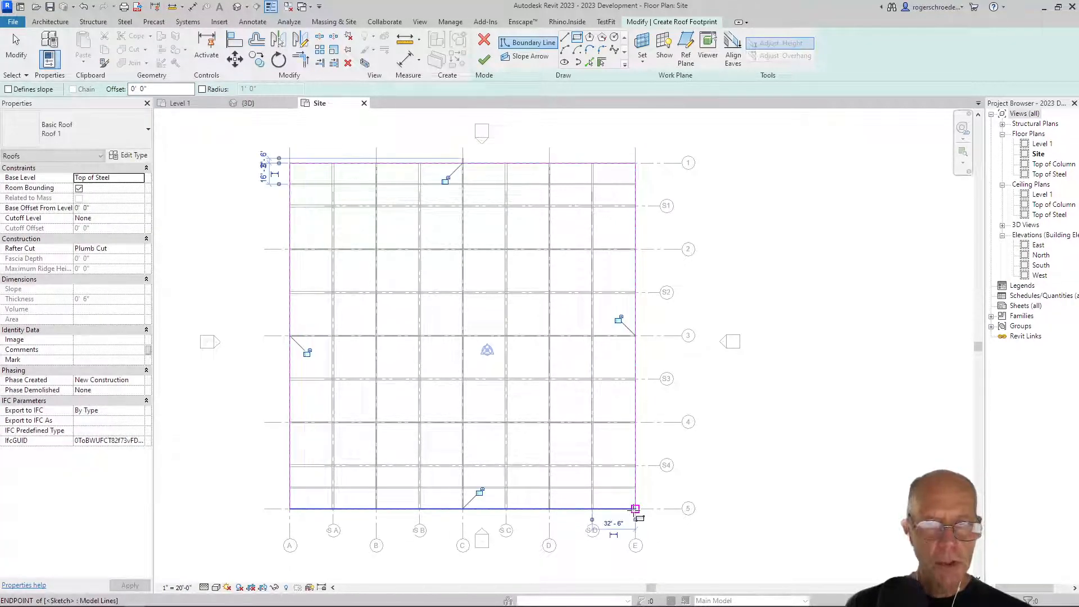
pyautogui.click(484, 60)
# - In the 3D view, change the new roof's type from Basic Roof to Sloped Glazing
pyautogui.click(267, 105)
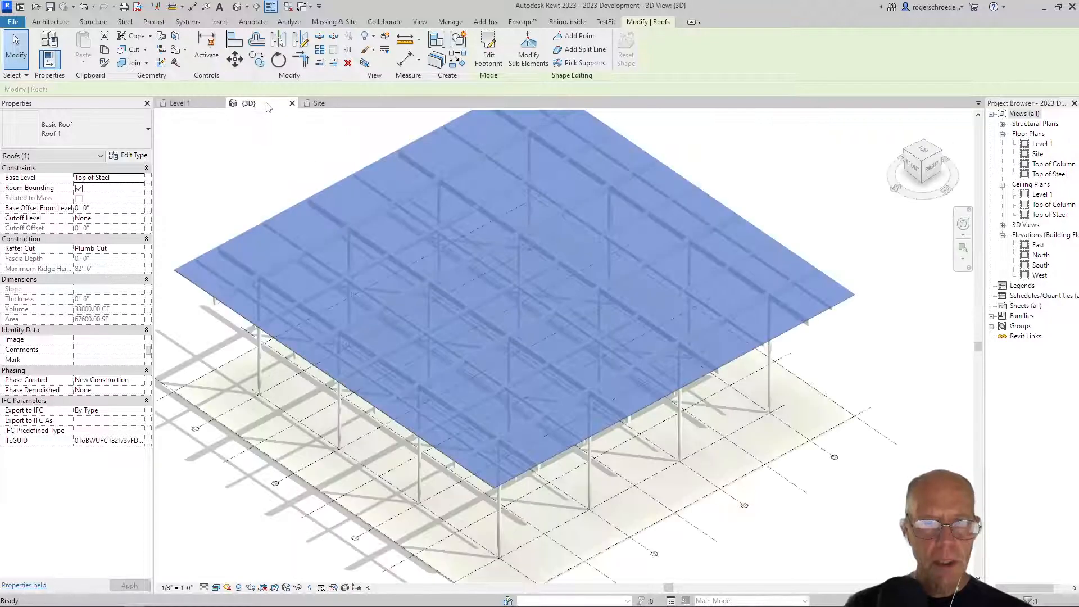
pyautogui.click(253, 176)
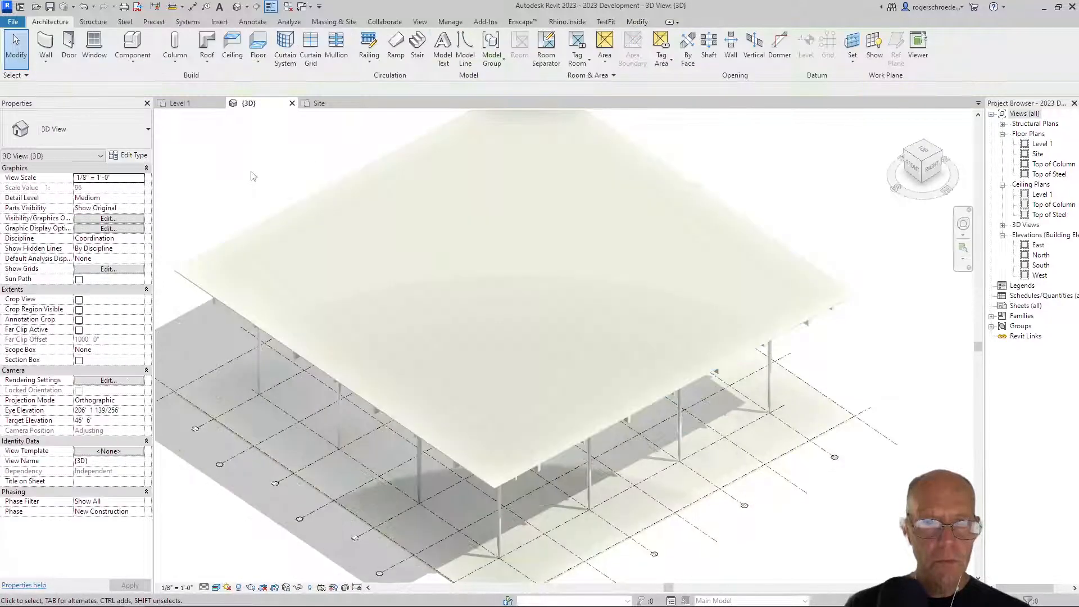
pyautogui.click(264, 227)
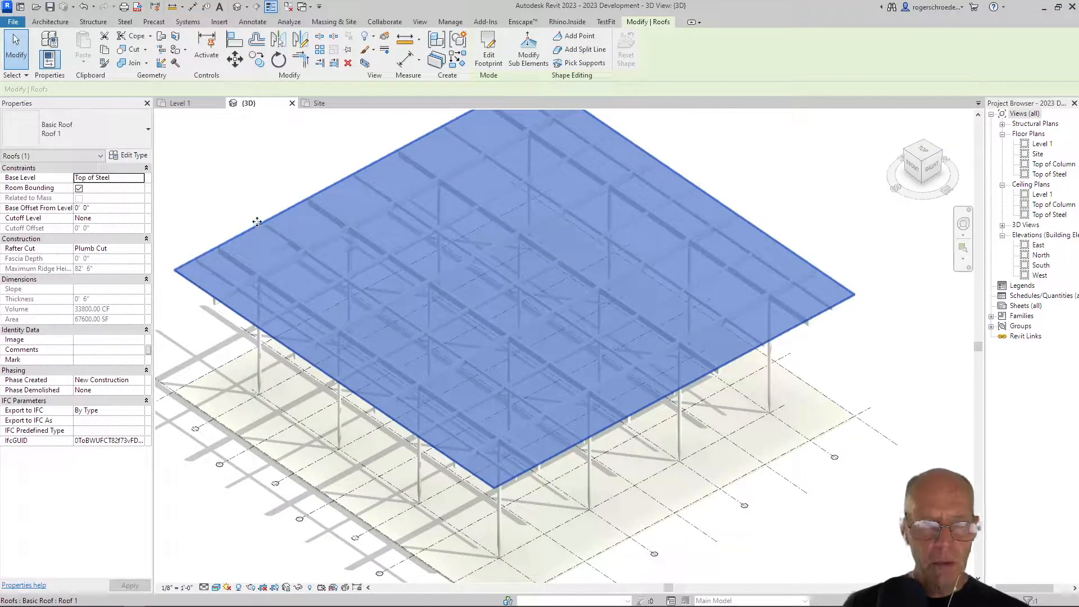
pyautogui.click(127, 141)
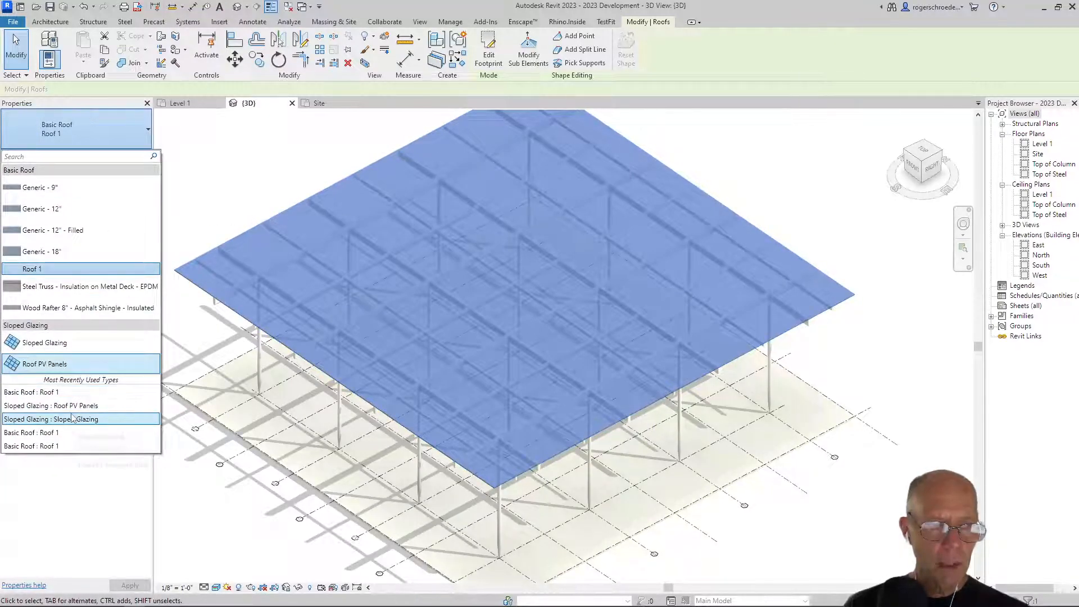
pyautogui.click(62, 422)
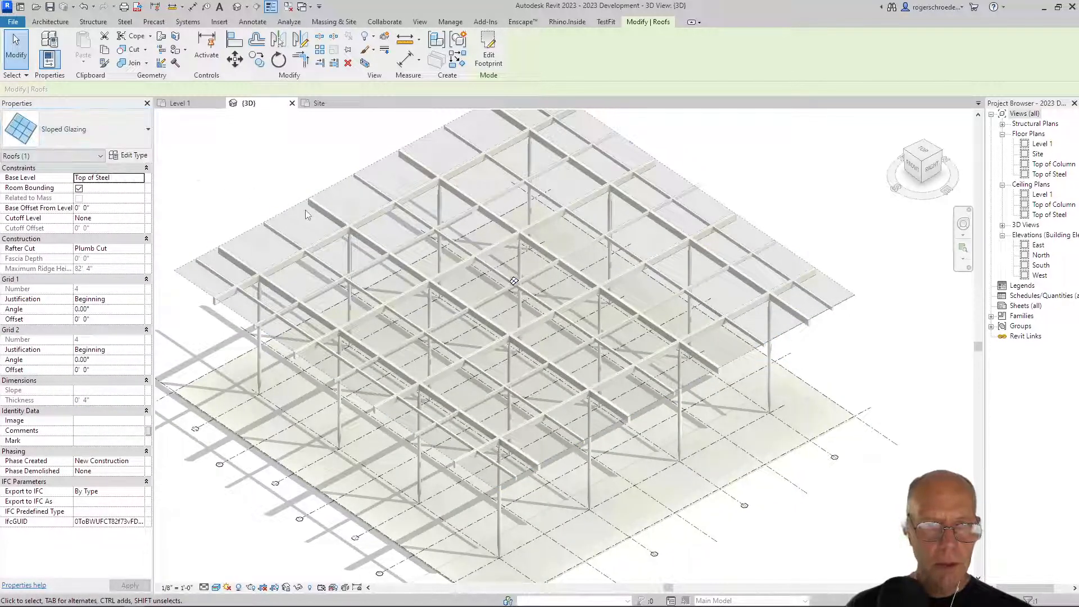
# - Duplicate the roof's Sloped Glazing type under the name PV Panels 3
pyautogui.click(129, 155)
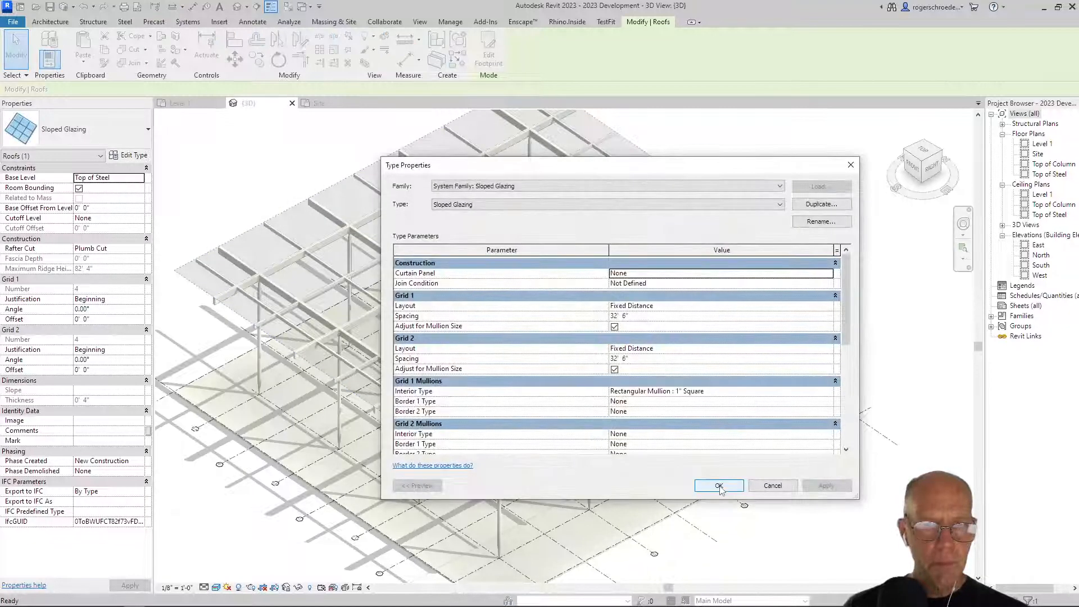
pyautogui.click(821, 204)
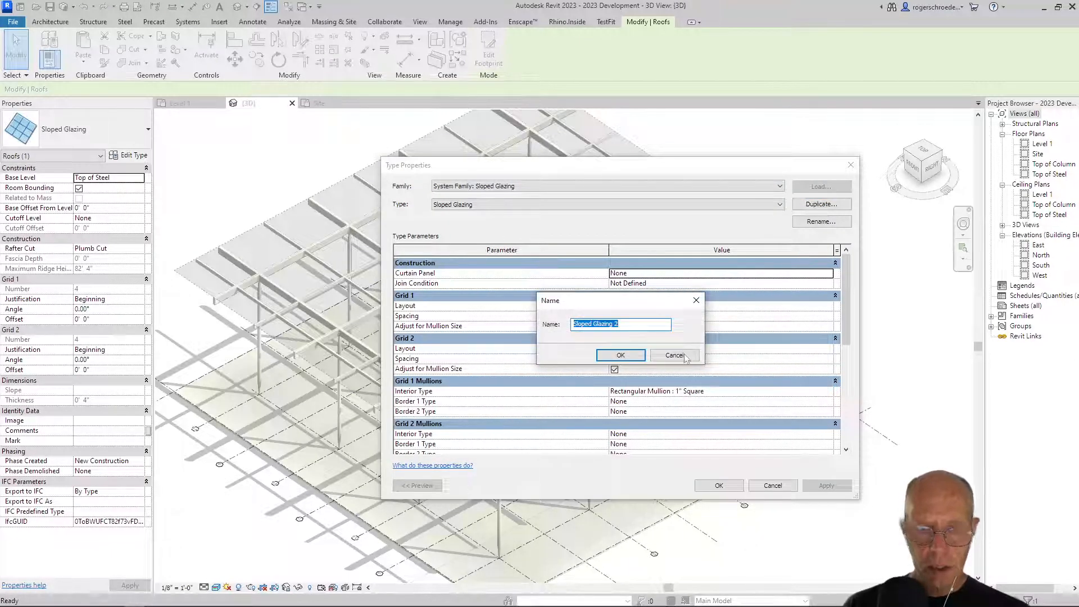
pyautogui.write('PV Panels 3')
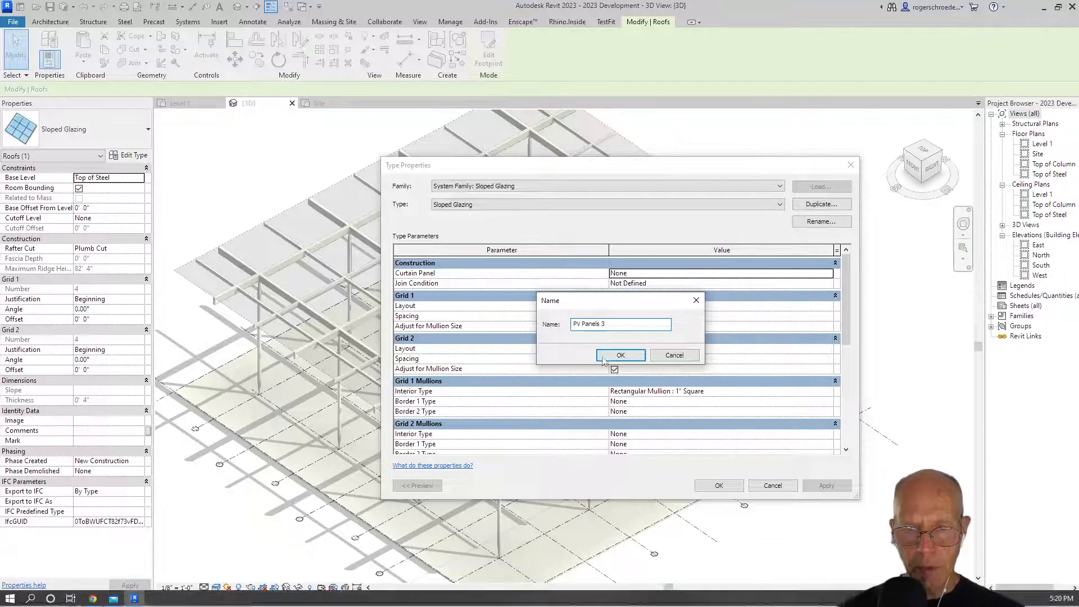
pyautogui.click(603, 358)
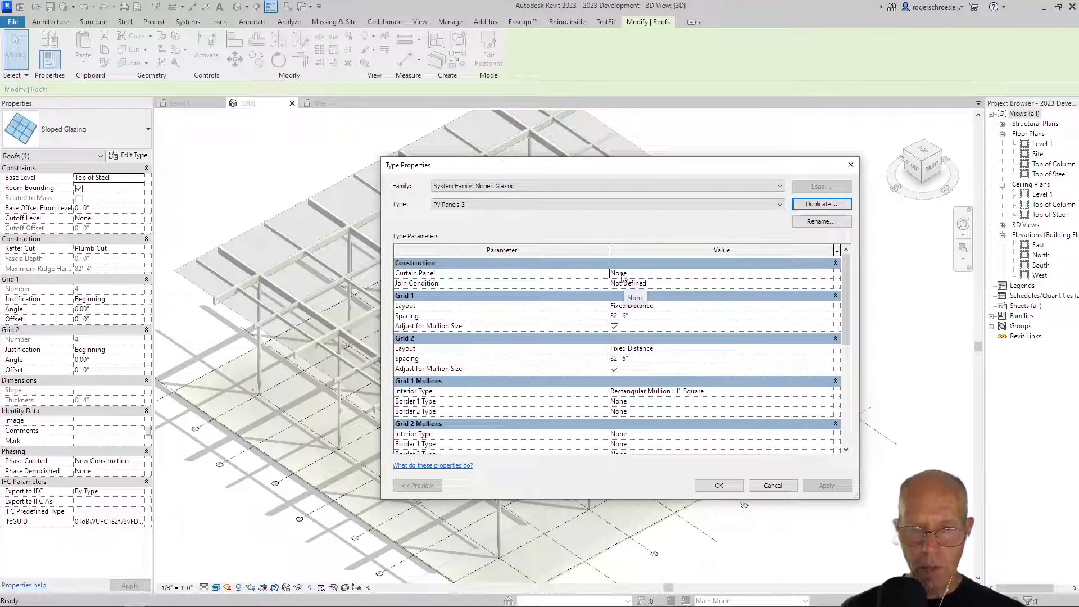
# - Set the Grid 1 interior mullion type to None, delete the leftover mullions, and check an individual glazed panel on the roof
pyautogui.click(622, 309)
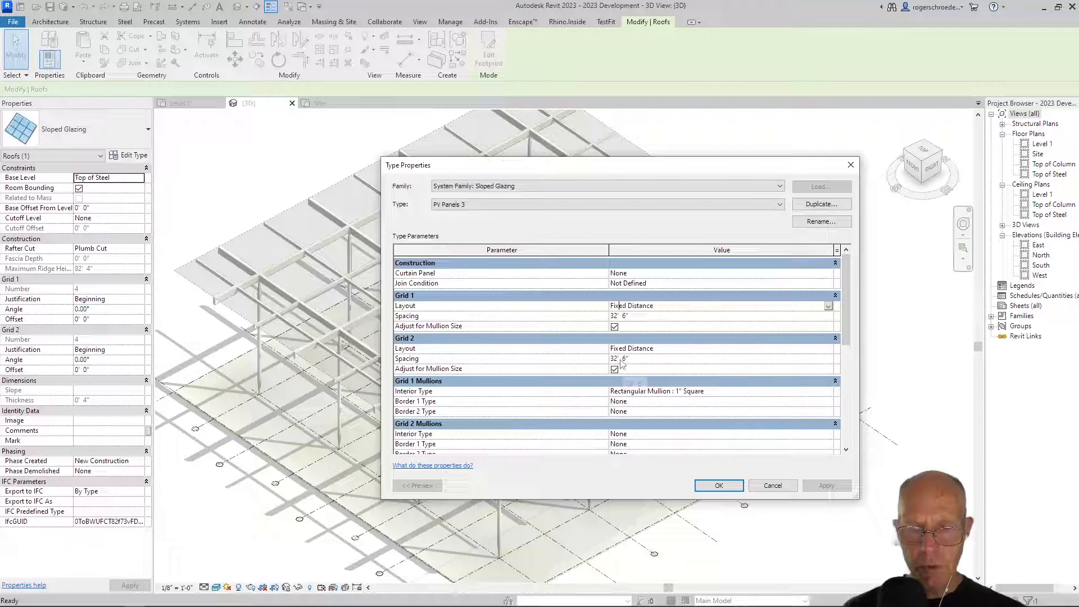
pyautogui.click(829, 392)
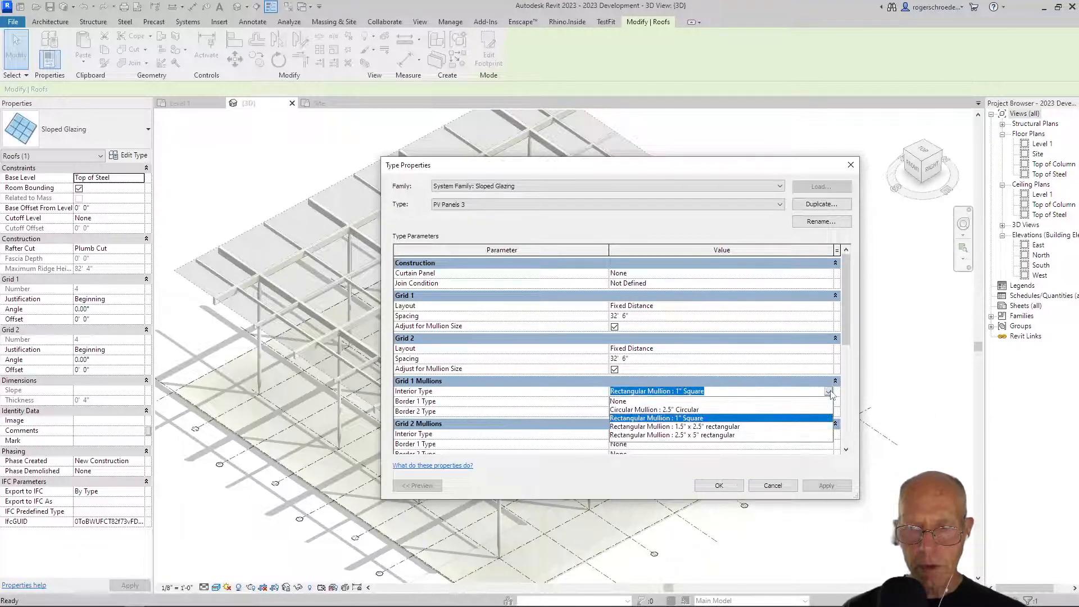
pyautogui.click(625, 401)
pyautogui.click(718, 484)
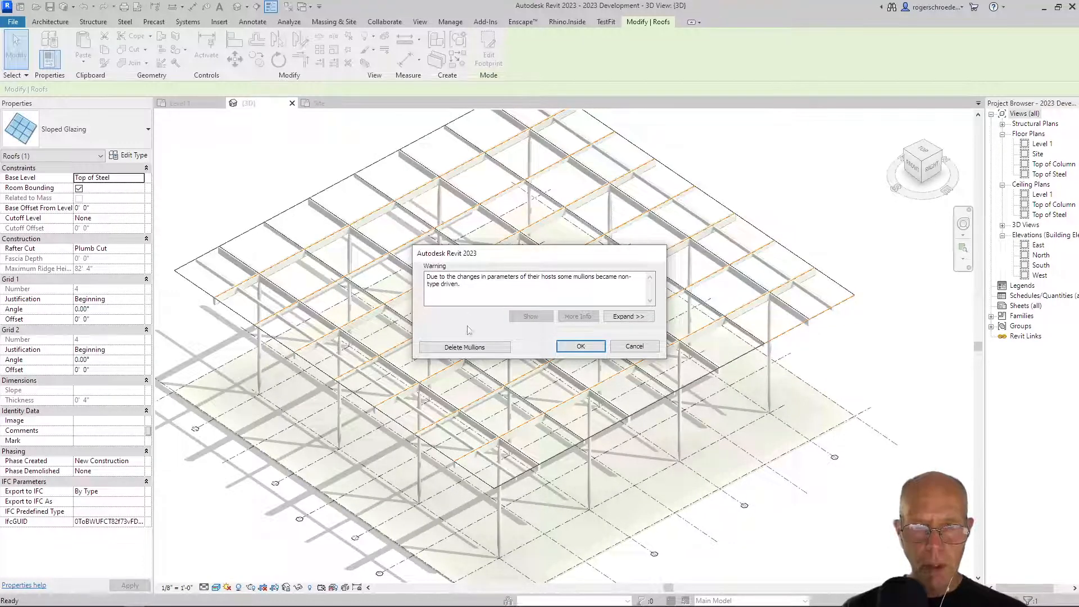
pyautogui.click(474, 348)
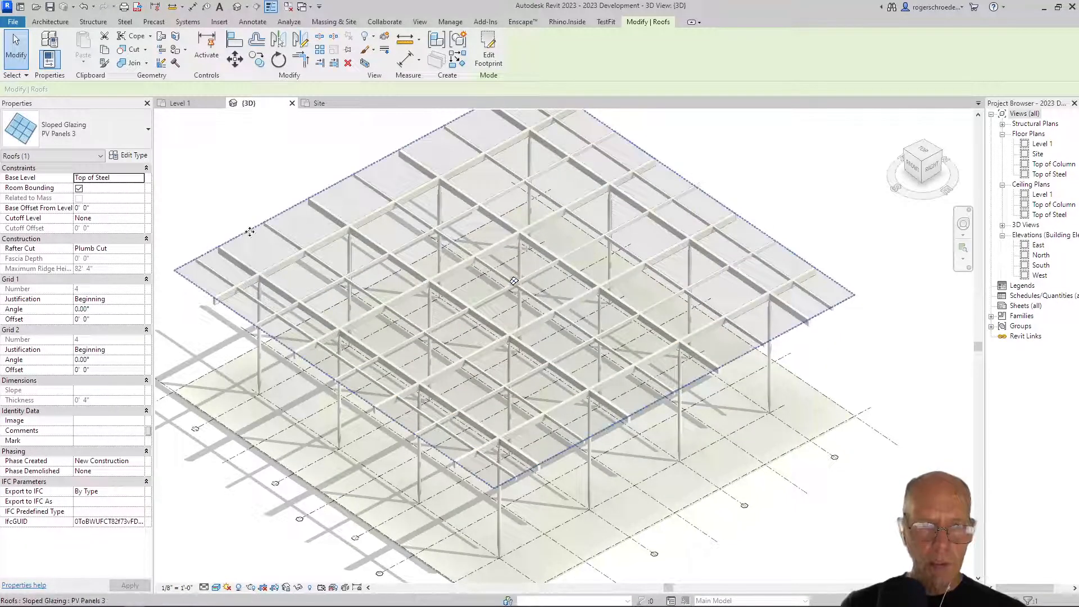
pyautogui.press('Tab')
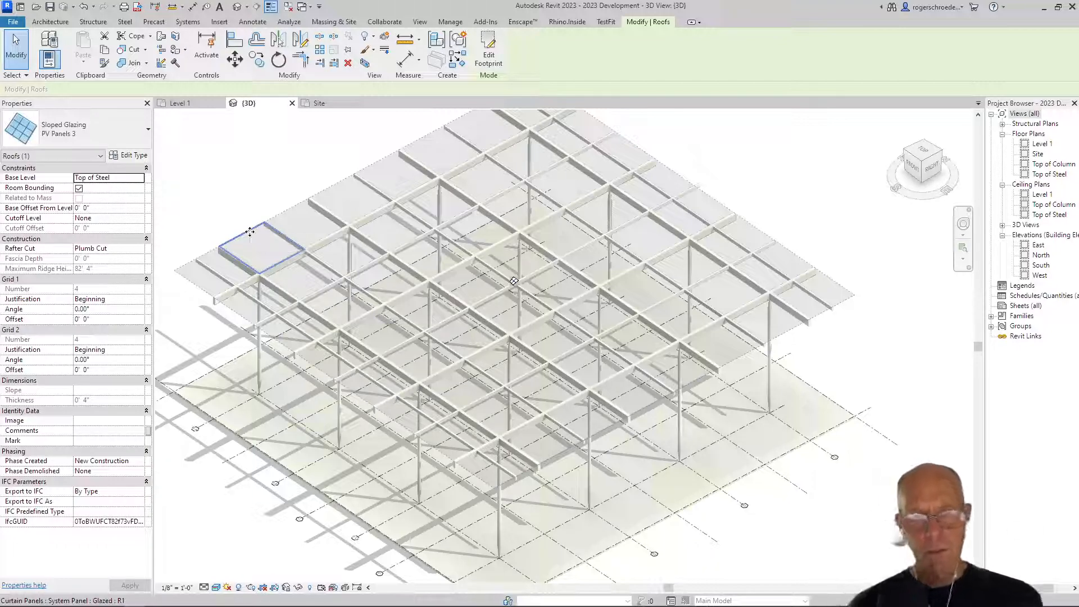
pyautogui.click(228, 200)
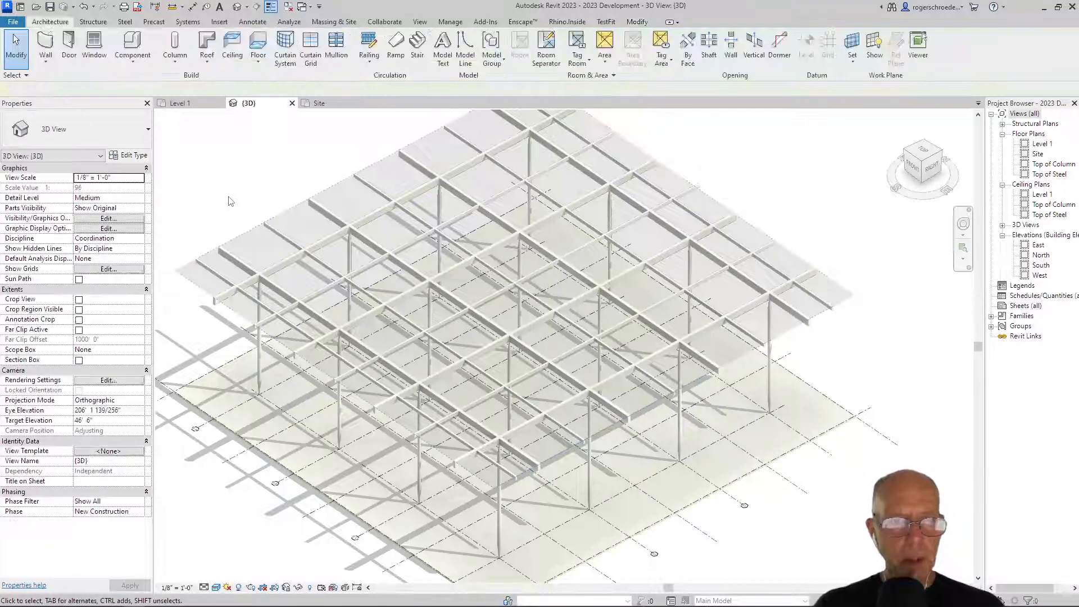
# - Start a new family from the Curtain Wall Panel template in the English-Imperial folder
pyautogui.click(13, 21)
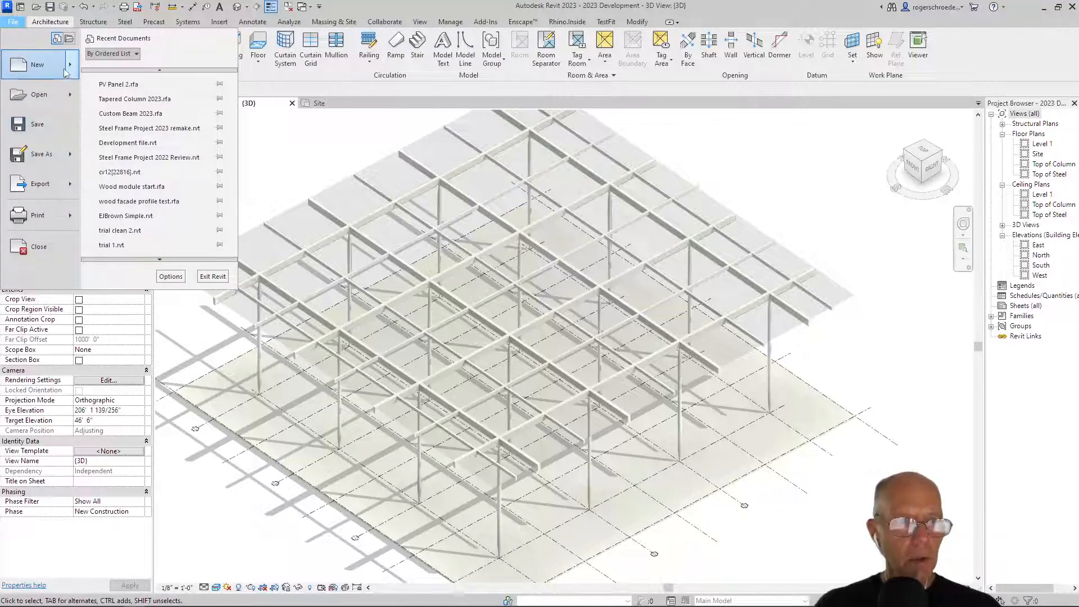
pyautogui.moveTo(65, 72)
pyautogui.click(108, 105)
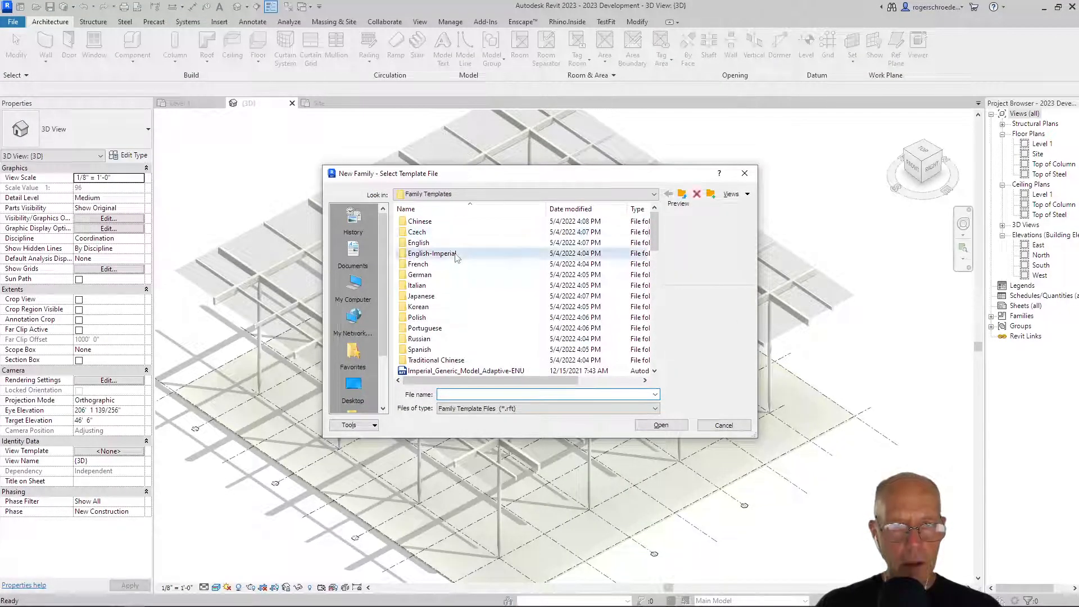
pyautogui.doubleClick(457, 254)
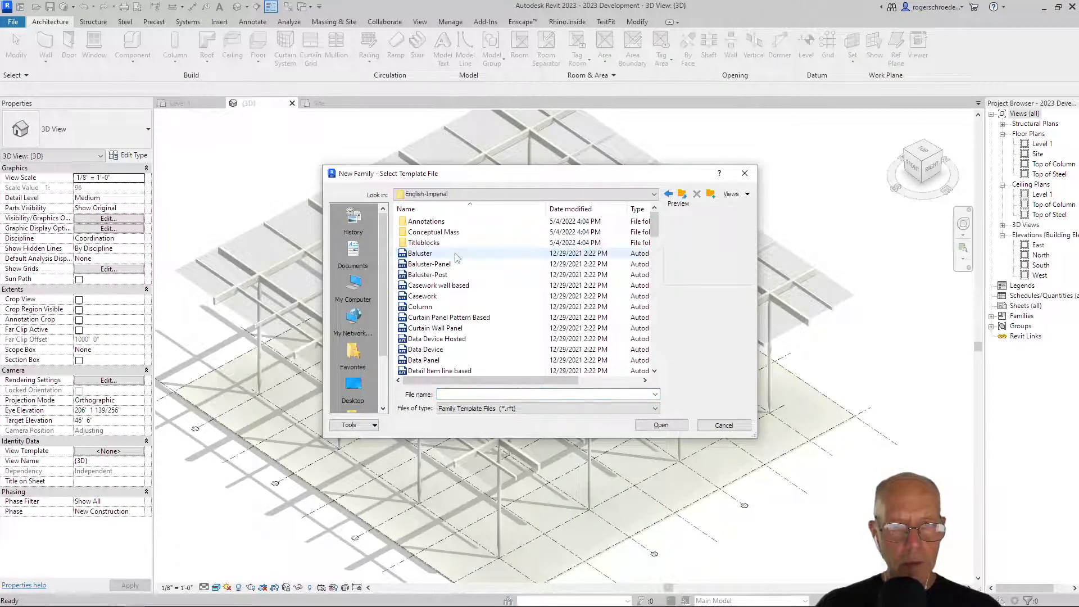
pyautogui.click(455, 328)
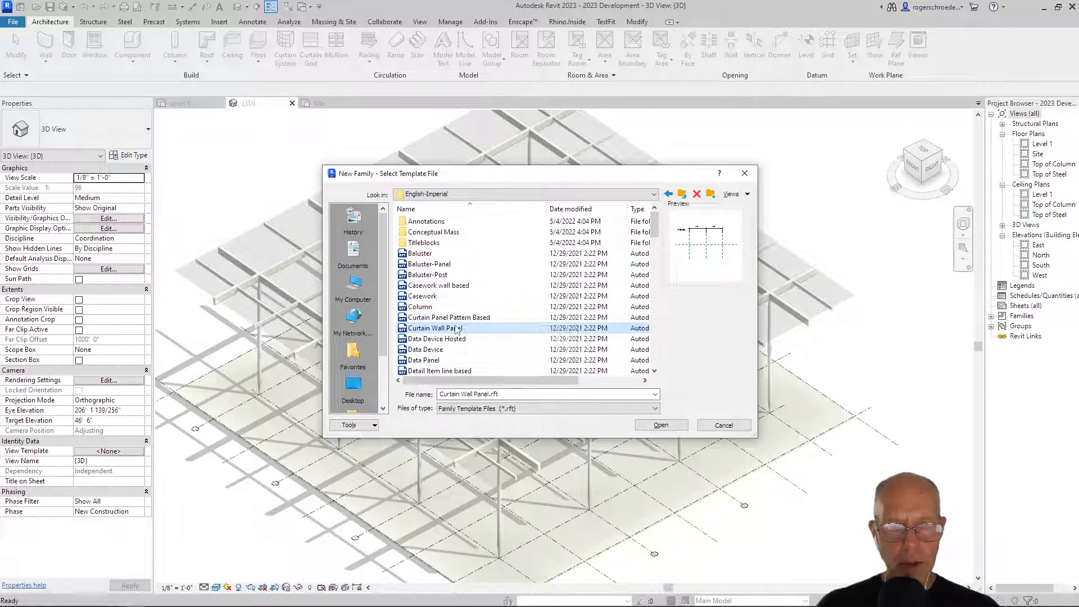
pyautogui.click(663, 426)
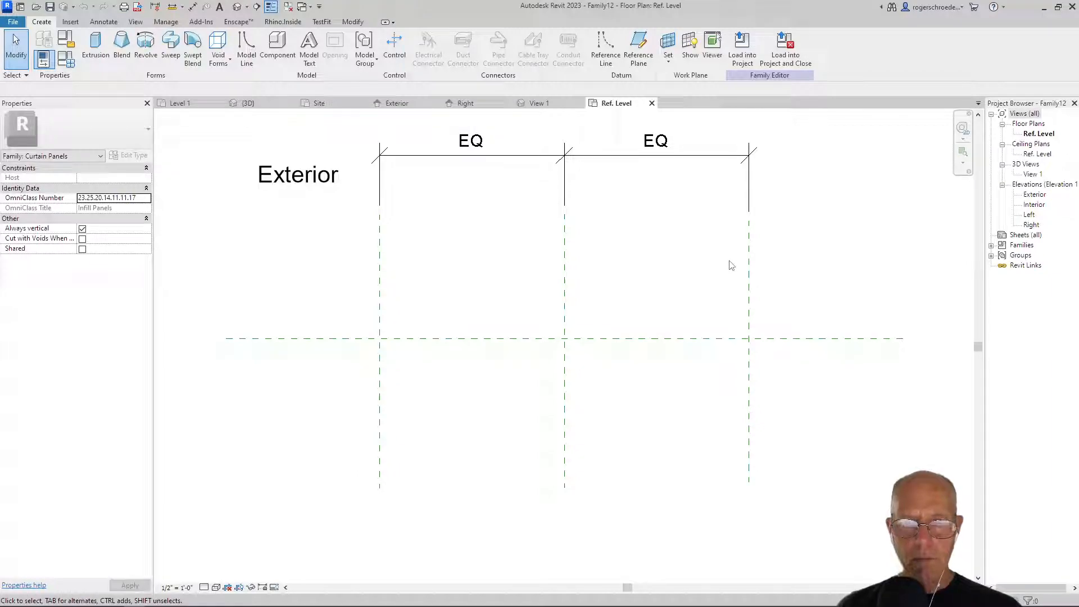
# - In the Exterior elevation, set the Right reference plane's distance from the centre plane to 16' 3"
pyautogui.doubleClick(1034, 195)
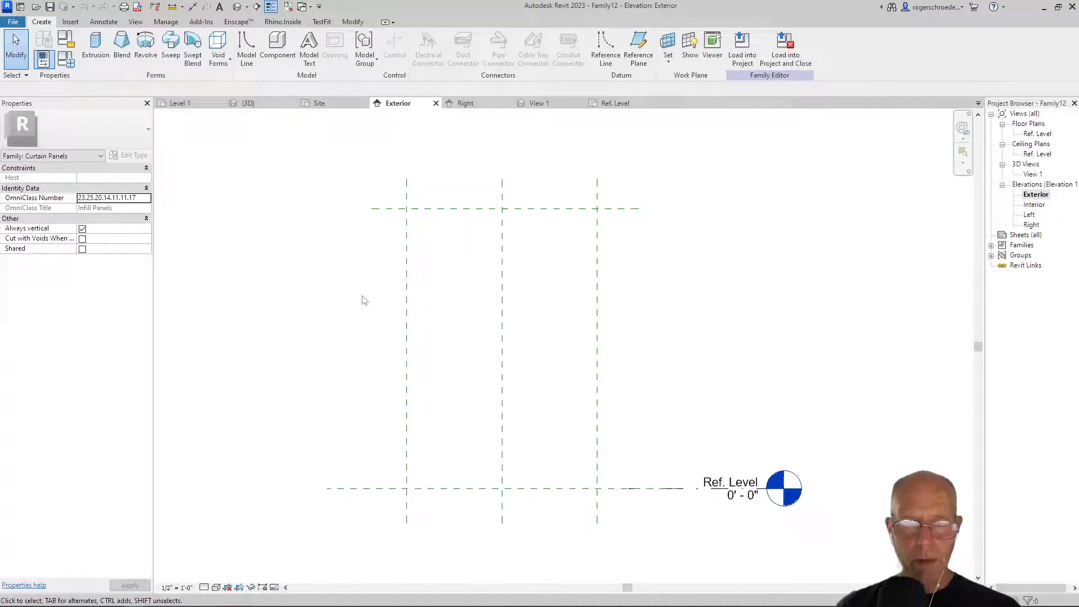
pyautogui.click(407, 319)
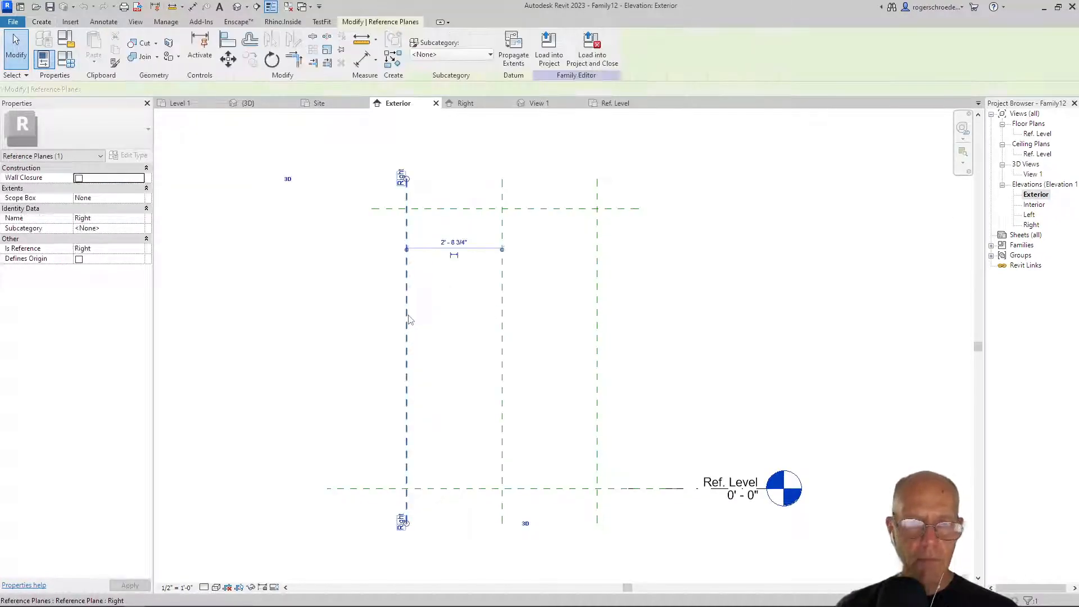
pyautogui.click(444, 246)
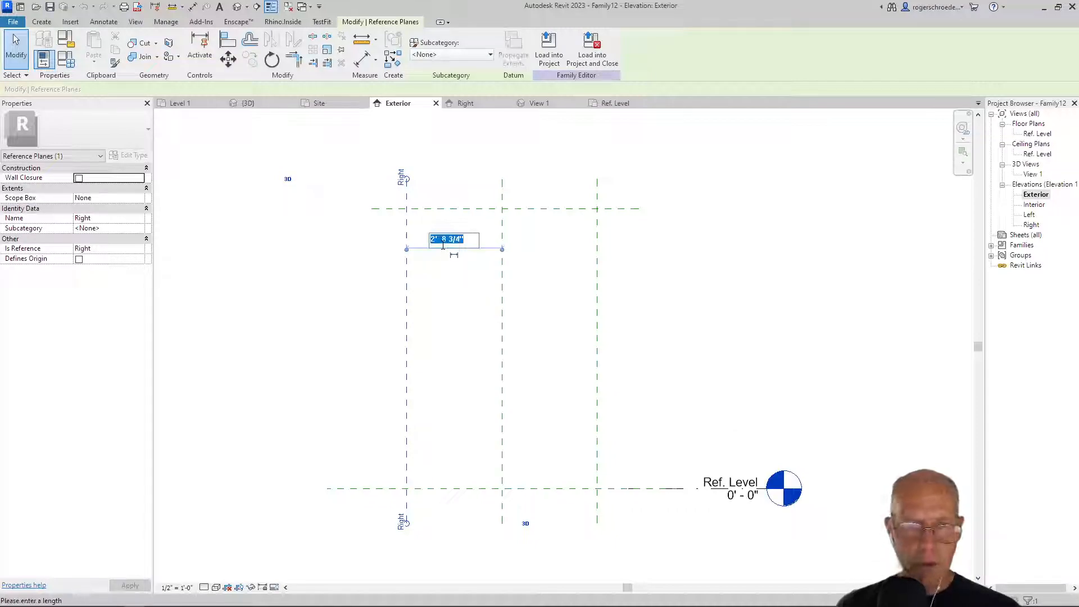
pyautogui.click(437, 239)
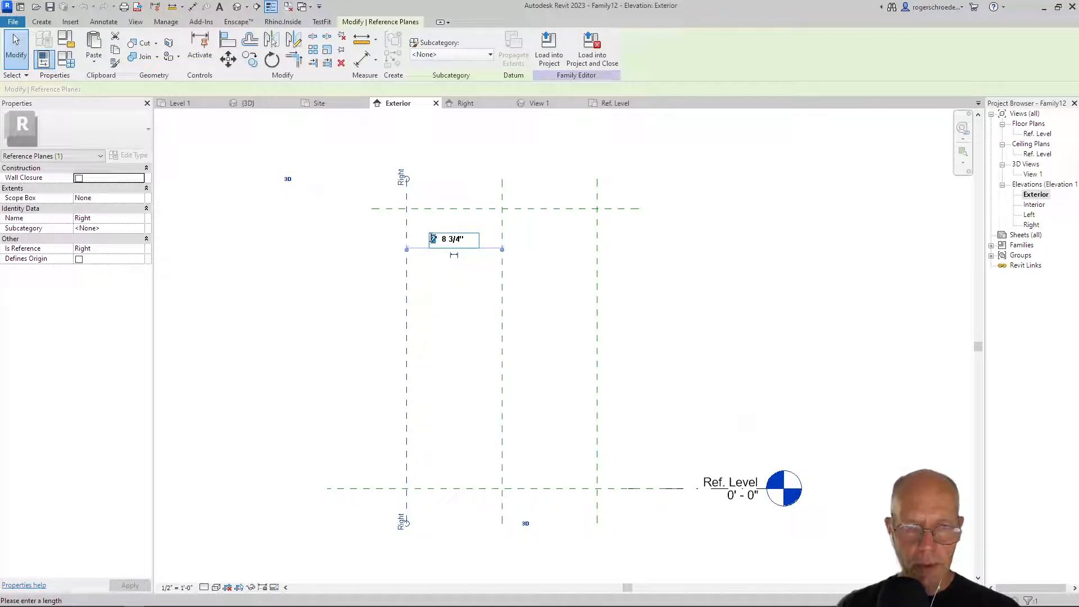
pyautogui.write("16'")
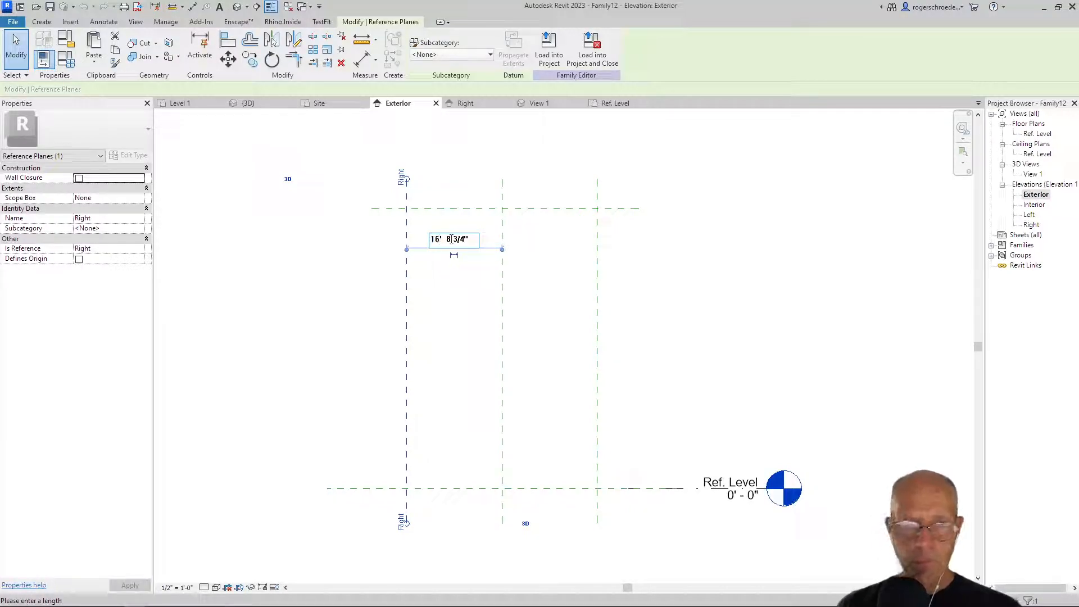
pyautogui.moveTo(447, 239); pyautogui.dragTo(459, 239)
pyautogui.click(468, 239)
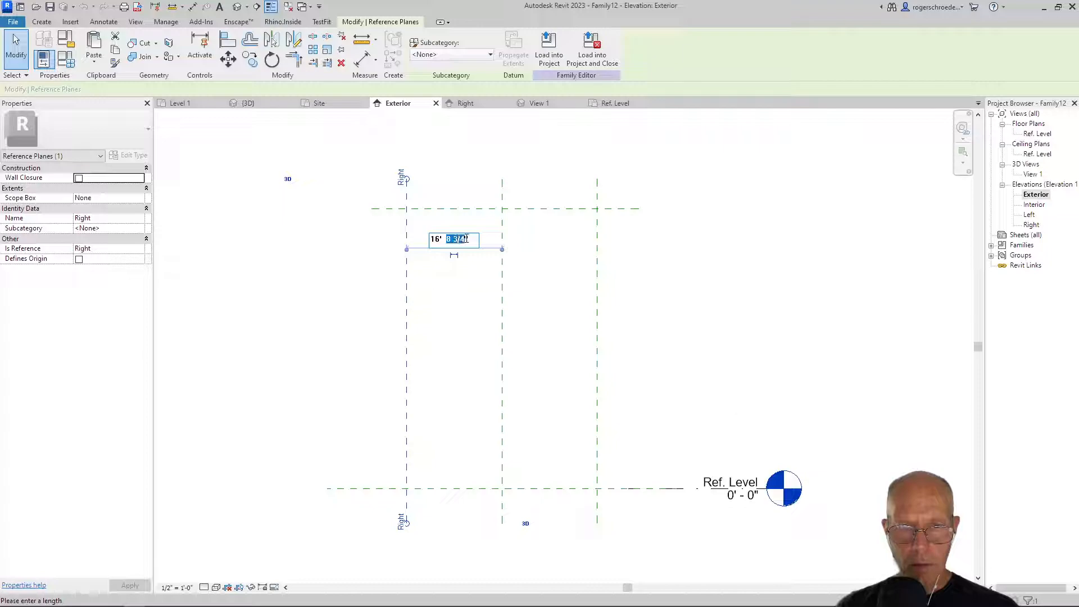
pyautogui.write('3')
pyautogui.press('Return')
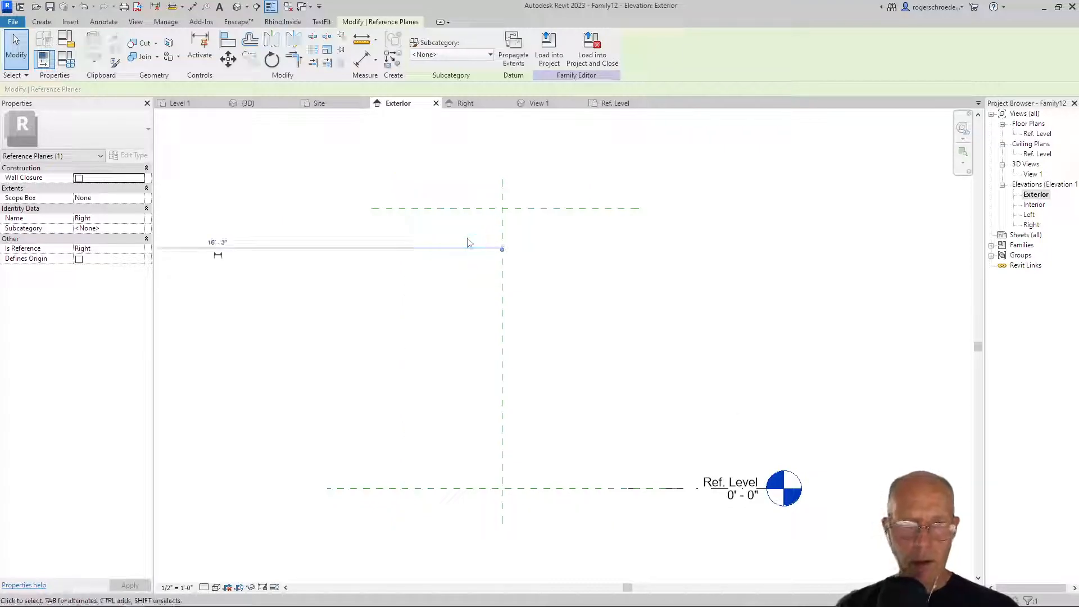
# - Extend the upper end of the Right reference plane well above the Top reference plane
pyautogui.scroll(-5, 376, 317)
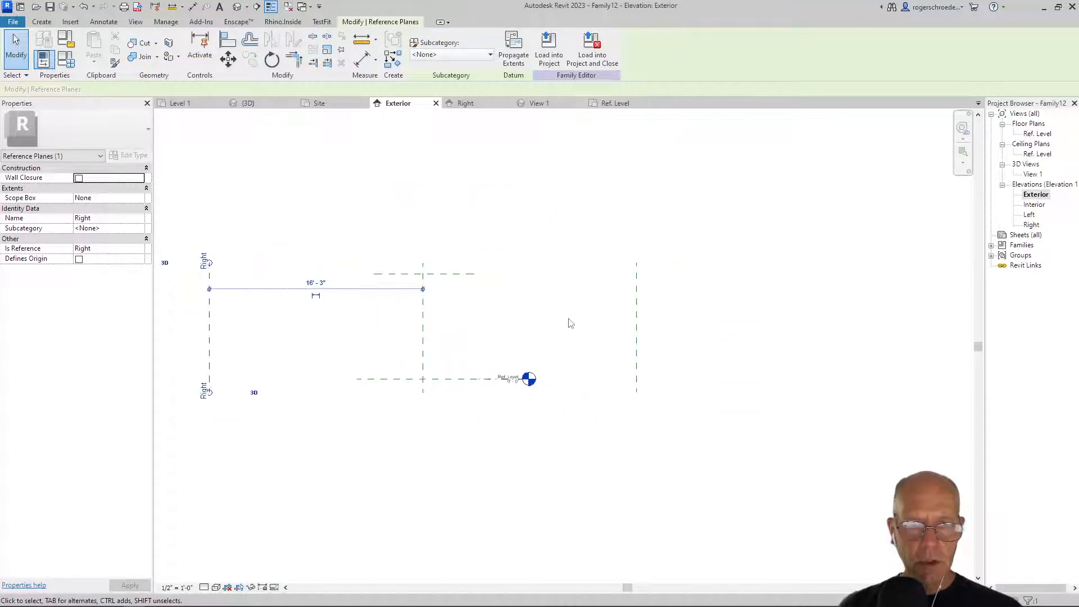
pyautogui.moveTo(209, 262); pyautogui.dragTo(207, 124)
pyautogui.moveTo(248, 210); pyautogui.dragTo(278, 430, button='middle')
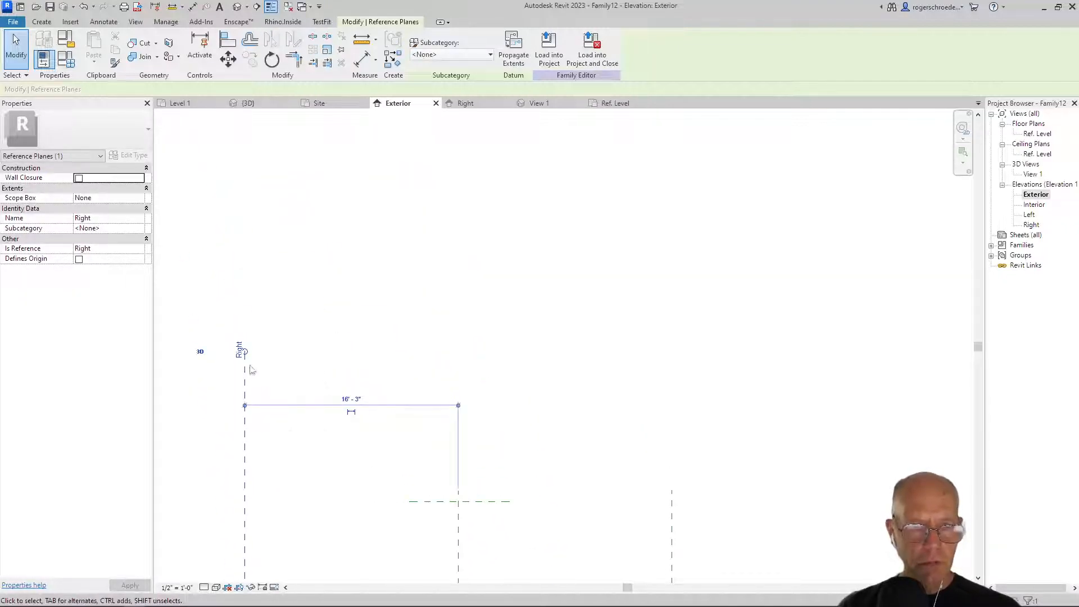
pyautogui.moveTo(240, 349); pyautogui.dragTo(233, 192)
# - Set the Top reference plane's height above the Ref. Level to 32' 6"
pyautogui.click(405, 502)
pyautogui.moveTo(400, 509); pyautogui.dragTo(373, 393, button='middle')
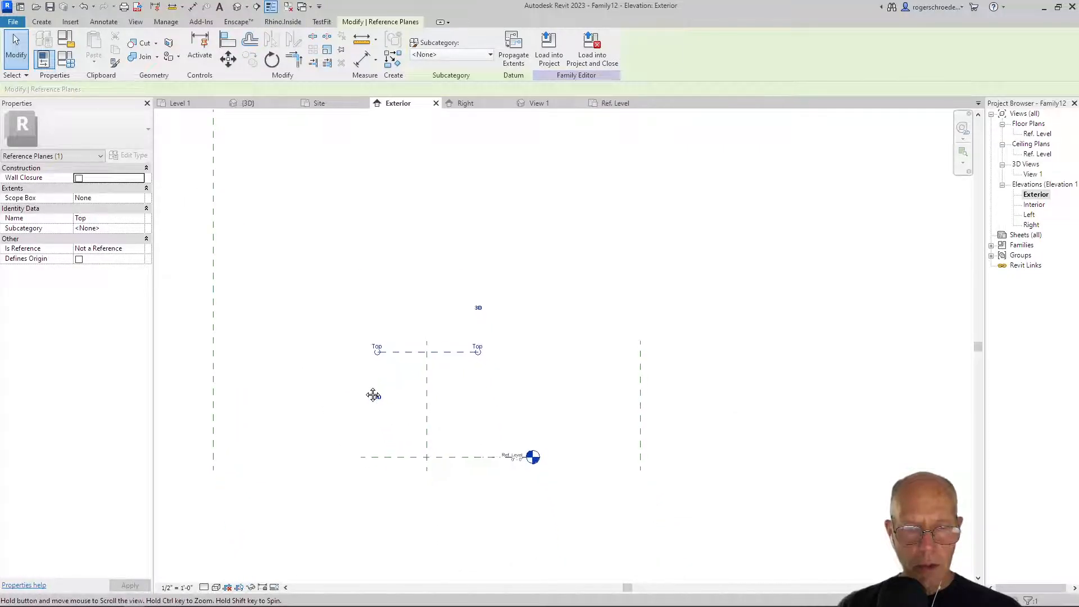
pyautogui.click(444, 360)
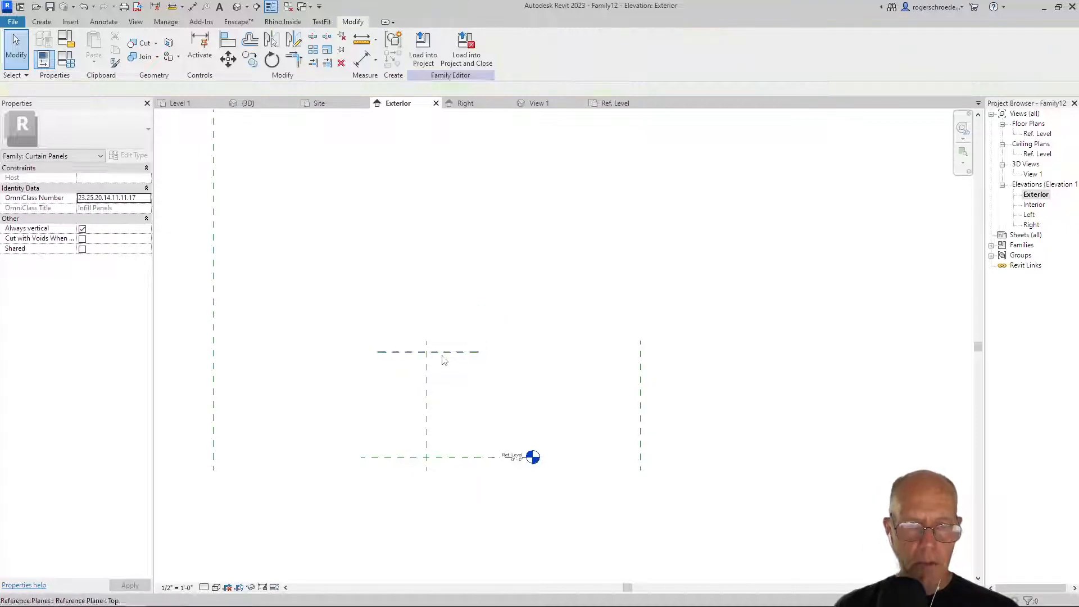
pyautogui.click(442, 355)
pyautogui.click(451, 405)
pyautogui.click(446, 406)
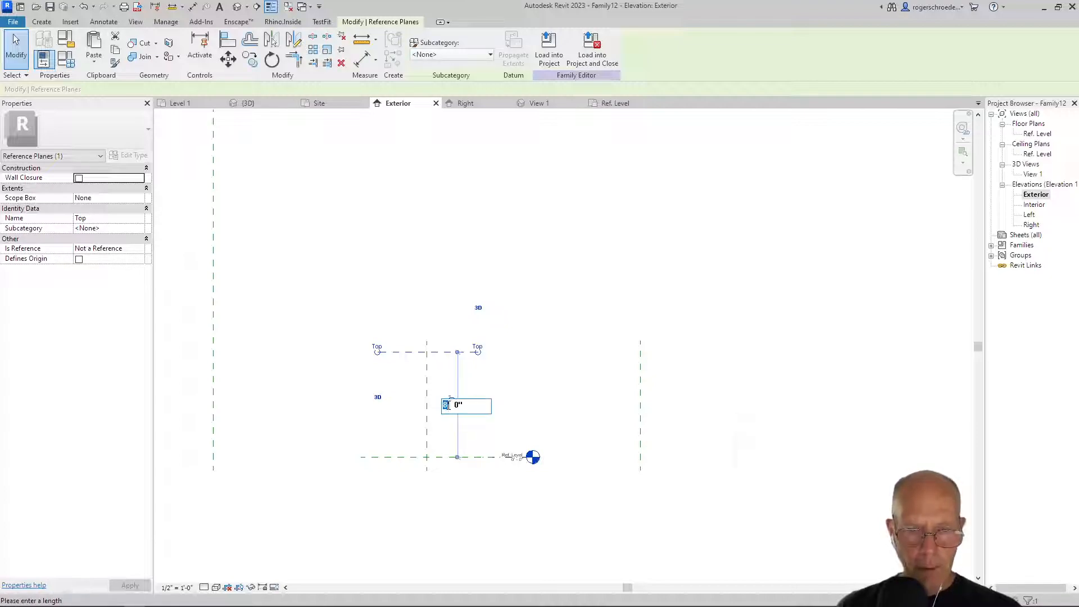
pyautogui.write('32')
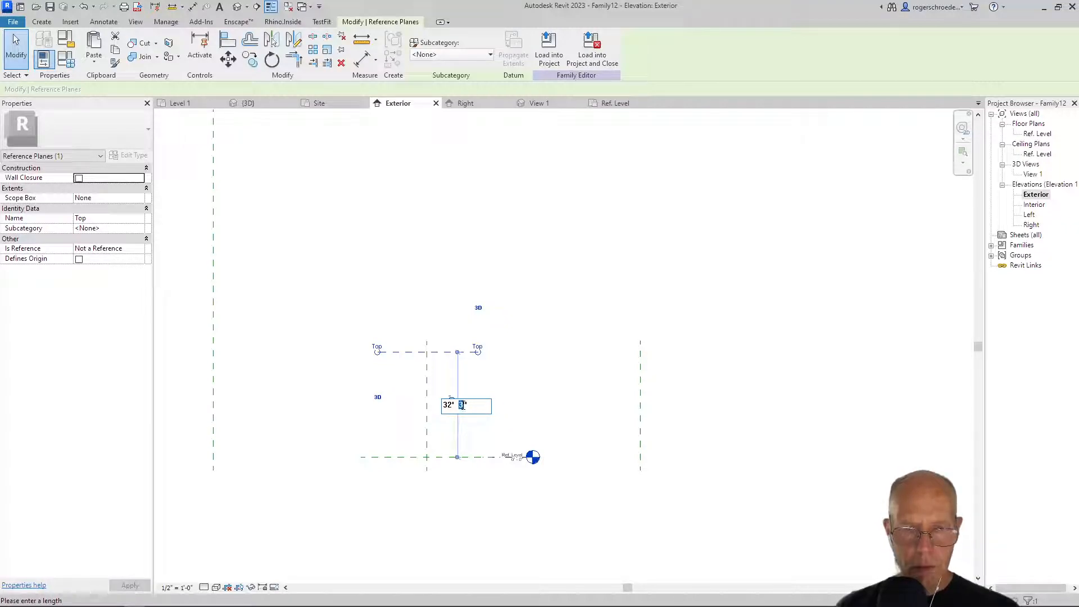
pyautogui.press('Return')
pyautogui.scroll(-3, 477, 399)
pyautogui.click(537, 356)
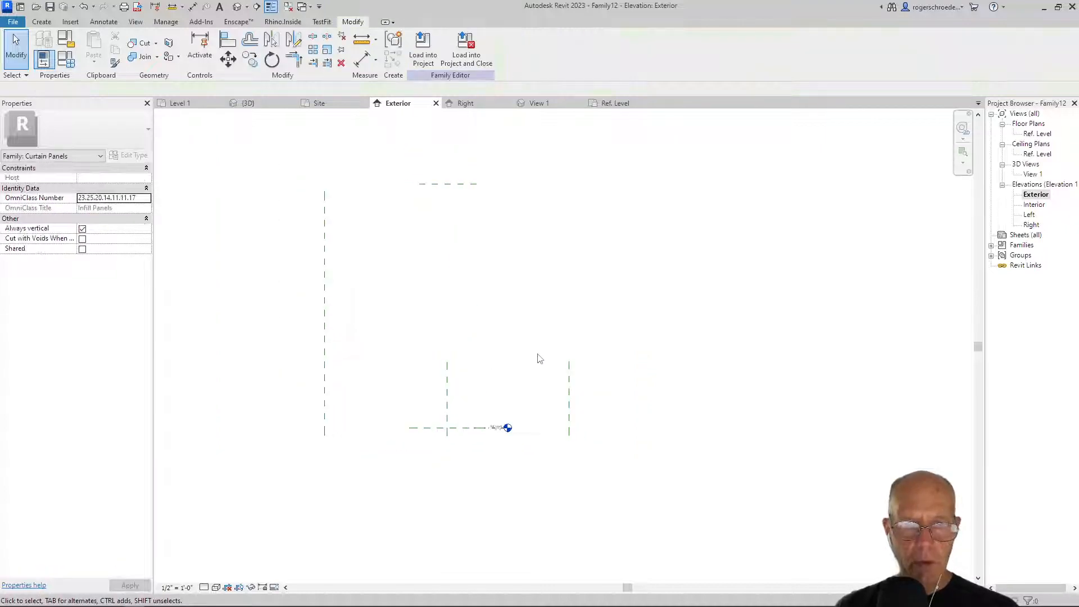
# - Stretch the upper ends of the Left and Right reference planes to meet the Top plane's height
pyautogui.click(568, 372)
pyautogui.moveTo(569, 363); pyautogui.dragTo(564, 183)
pyautogui.click(324, 257)
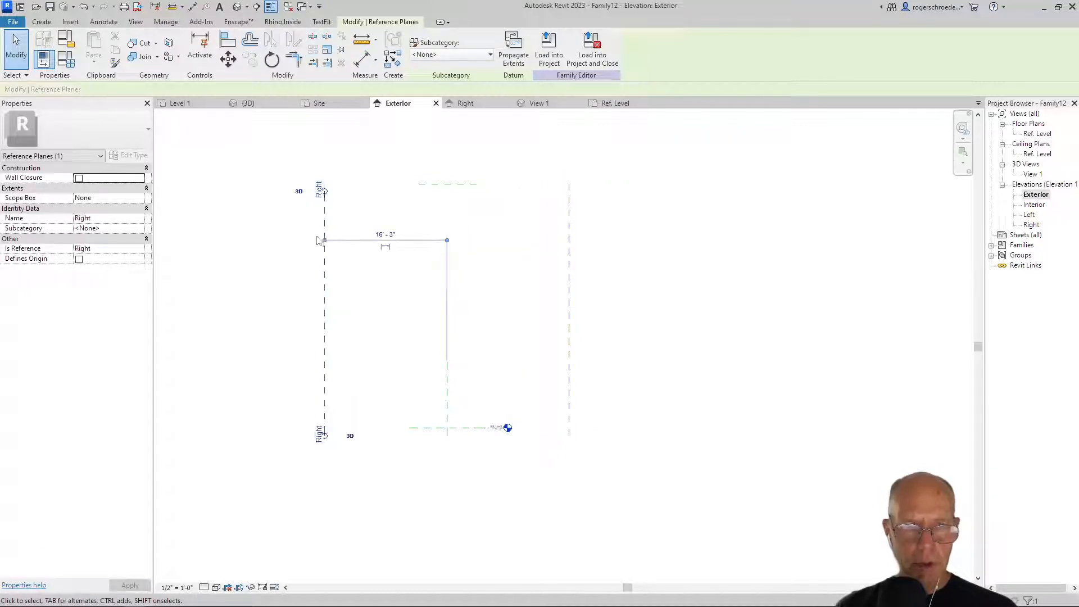
pyautogui.moveTo(324, 192); pyautogui.dragTo(324, 184)
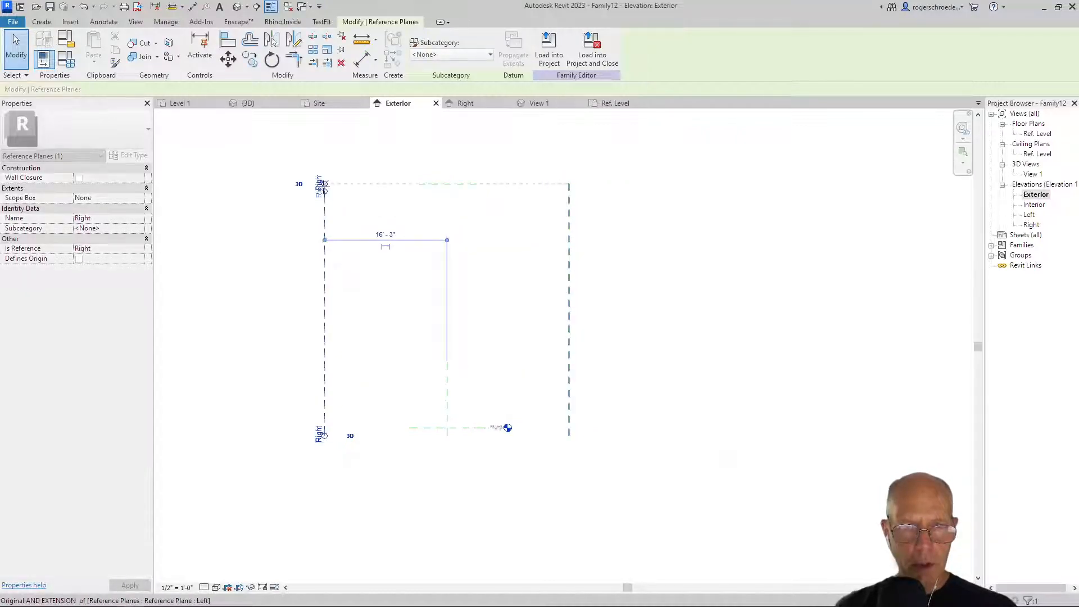
# - Stretch the ends of the Top and base reference planes out to the two side reference planes
pyautogui.click(423, 185)
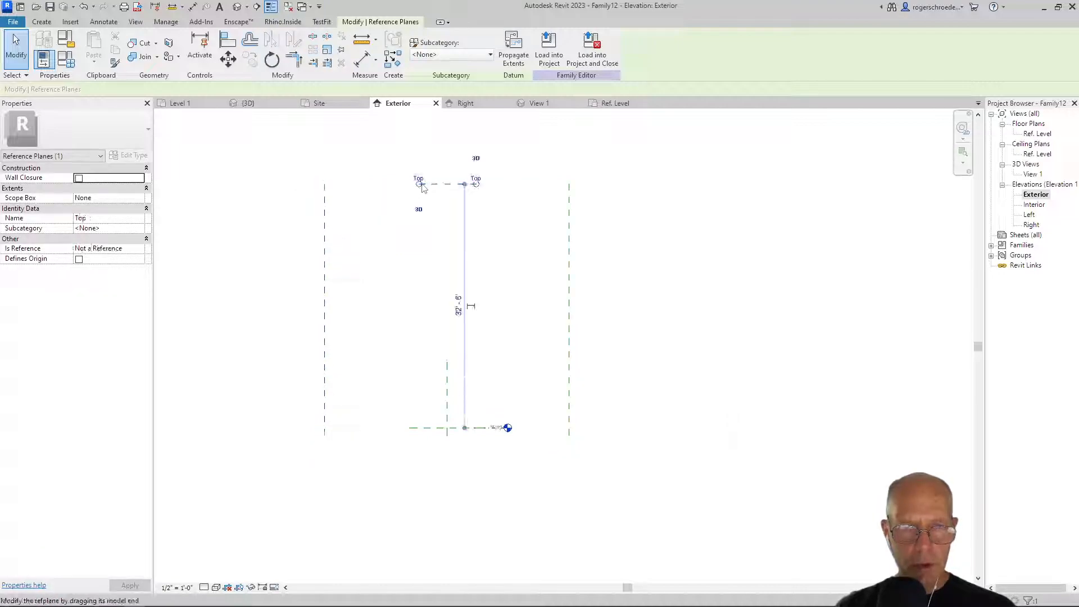
pyautogui.moveTo(418, 184); pyautogui.dragTo(324, 184)
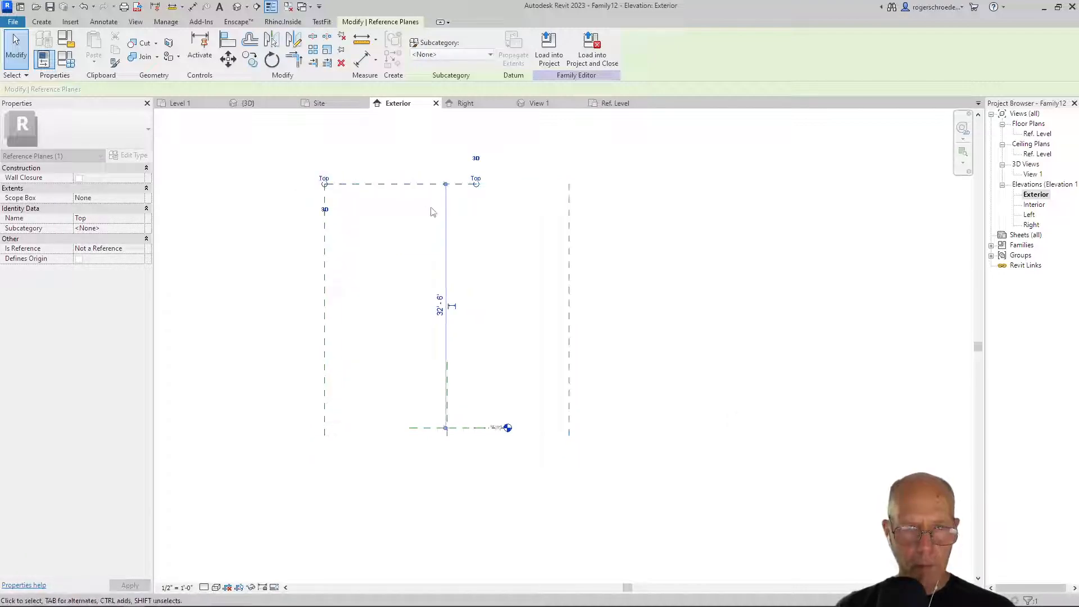
pyautogui.moveTo(476, 185); pyautogui.dragTo(568, 185)
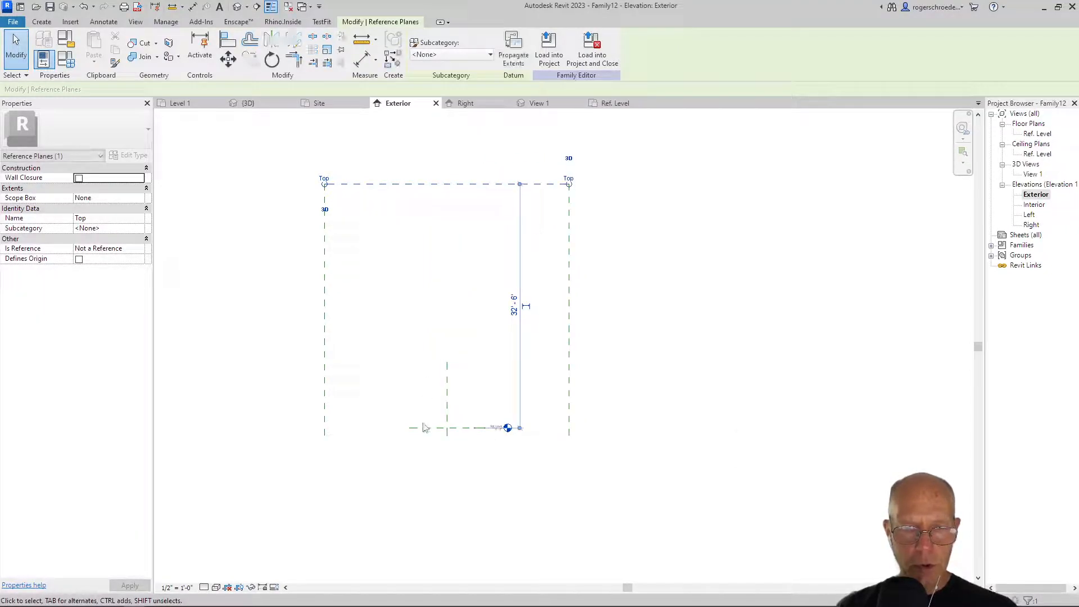
pyautogui.moveTo(389, 428); pyautogui.dragTo(324, 427)
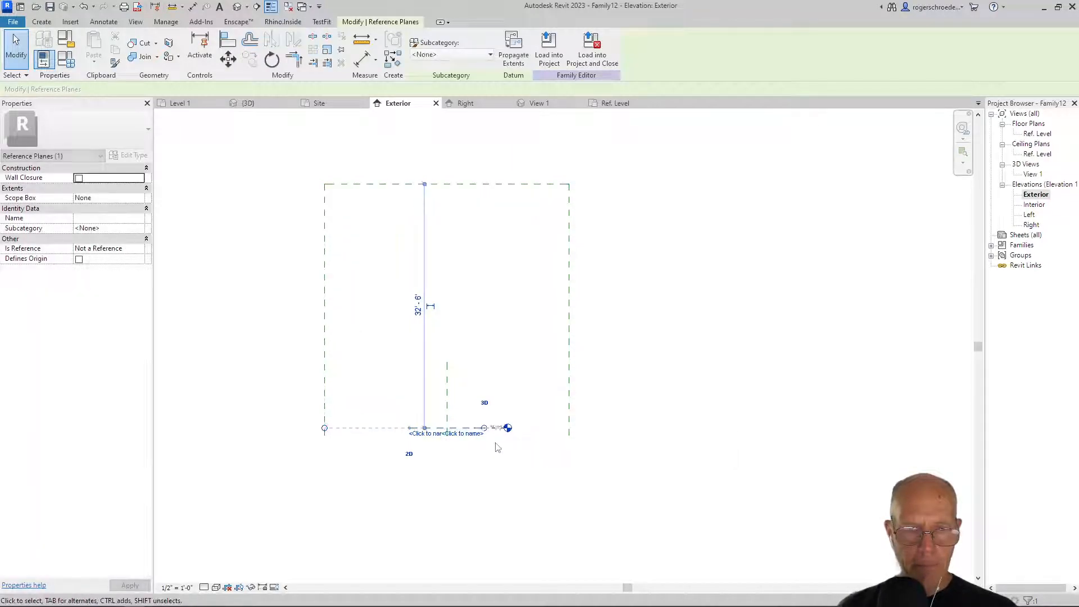
pyautogui.moveTo(484, 430); pyautogui.dragTo(568, 428)
pyautogui.click(523, 493)
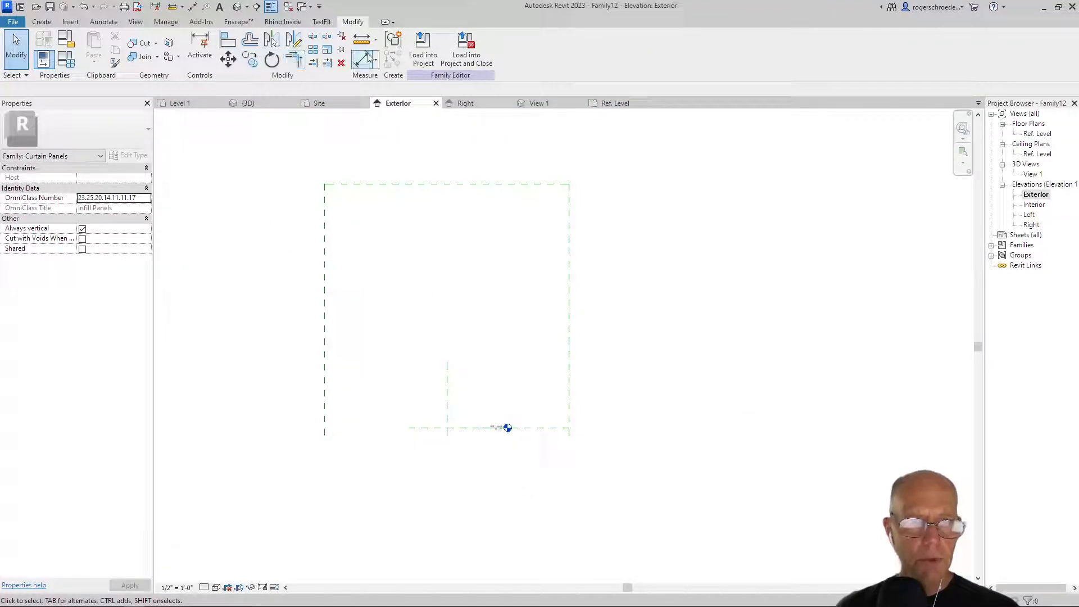
# - Check the spacing between the Right and Left reference planes with an aligned dimension, and delete that dimension
pyautogui.click(362, 59)
pyautogui.click(326, 237)
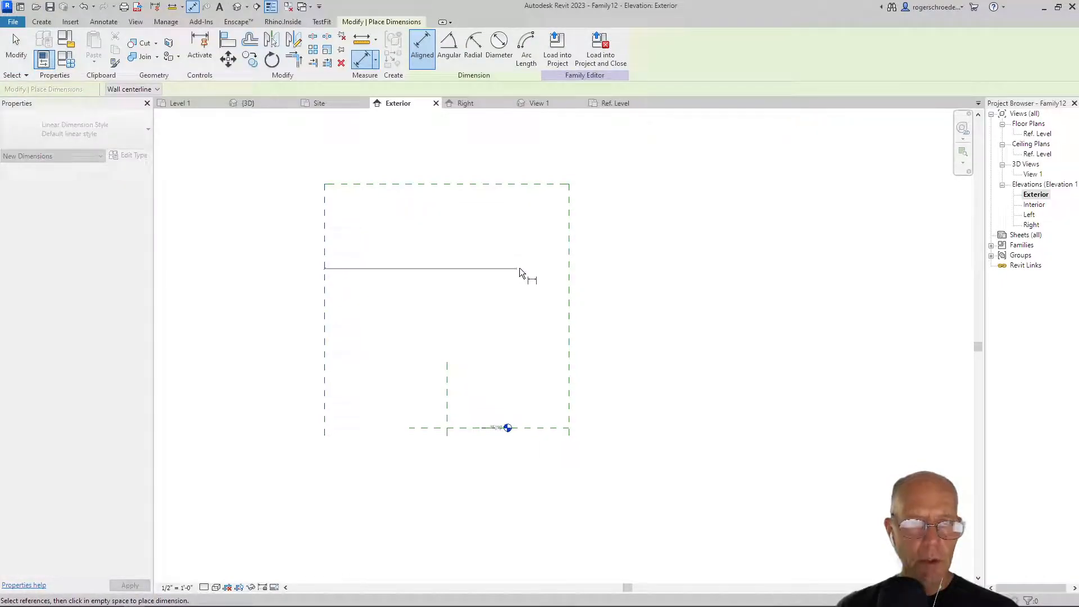
pyautogui.click(568, 260)
pyautogui.click(548, 283)
pyautogui.scroll(3, 409, 288)
pyautogui.scroll(-2, 410, 286)
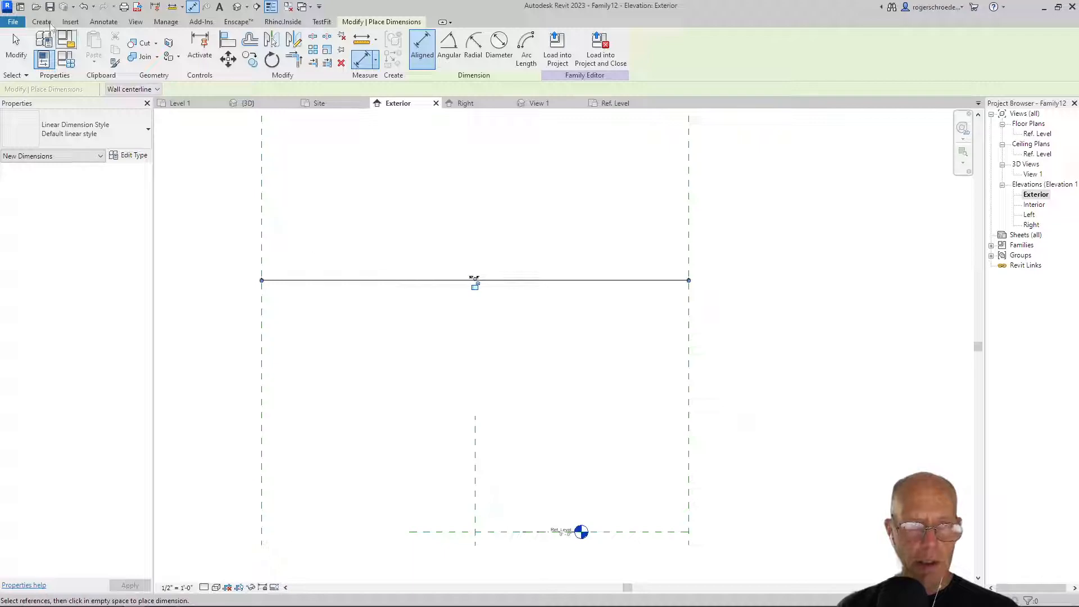
pyautogui.click(16, 49)
pyautogui.click(353, 282)
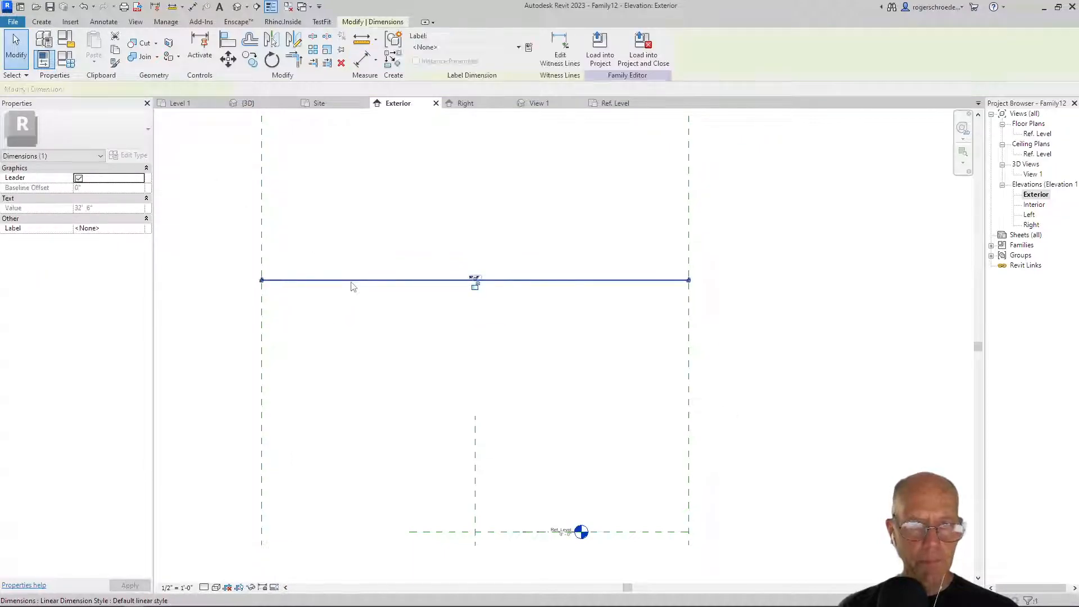
pyautogui.press('Delete')
pyautogui.scroll(-1, 365, 293)
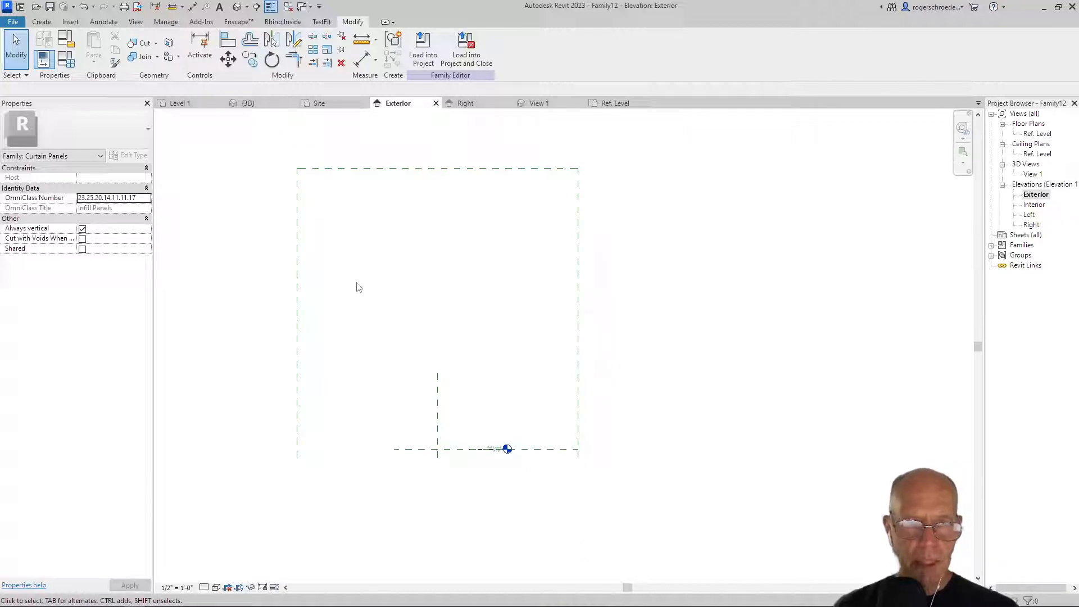
# - Start an extrusion with a rectangle about 32' 6" by 2' 1" below the Top plane, locking its ends to the side reference planes
pyautogui.click(39, 22)
pyautogui.click(97, 51)
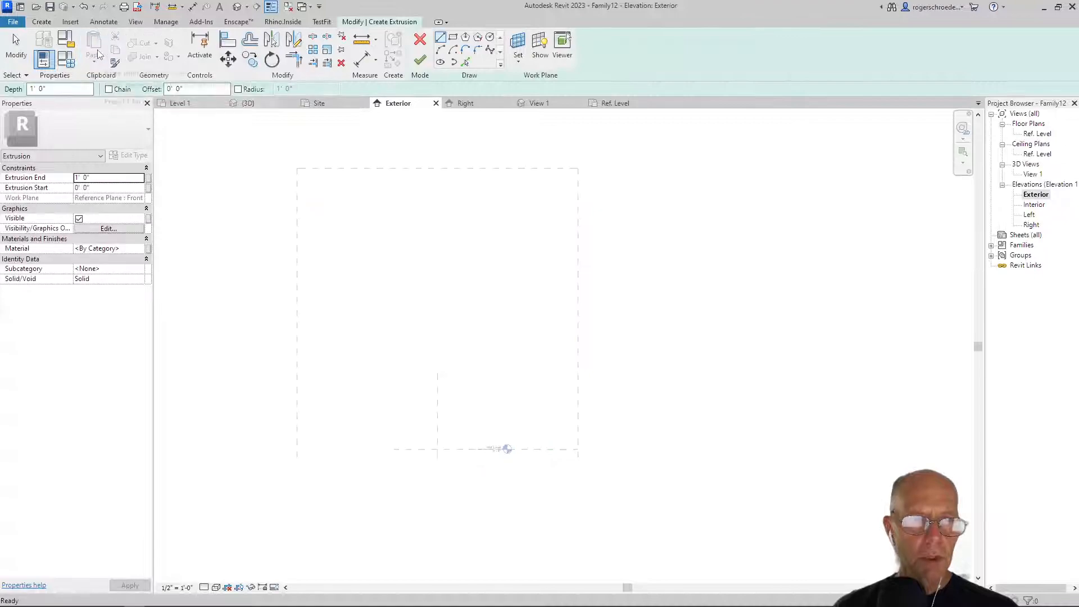
pyautogui.click(452, 37)
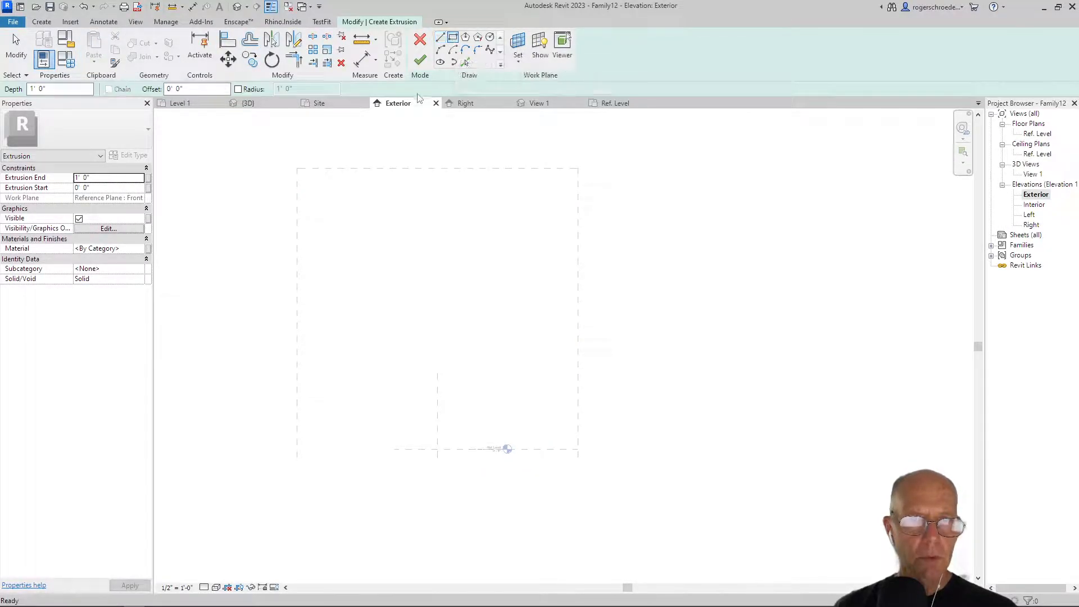
pyautogui.click(297, 169)
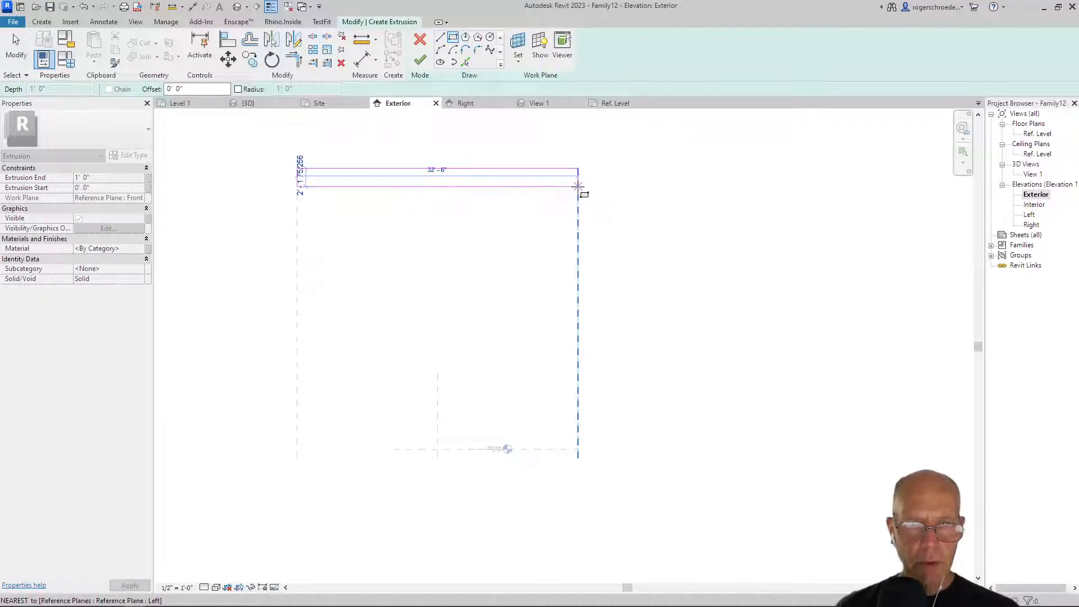
pyautogui.click(577, 185)
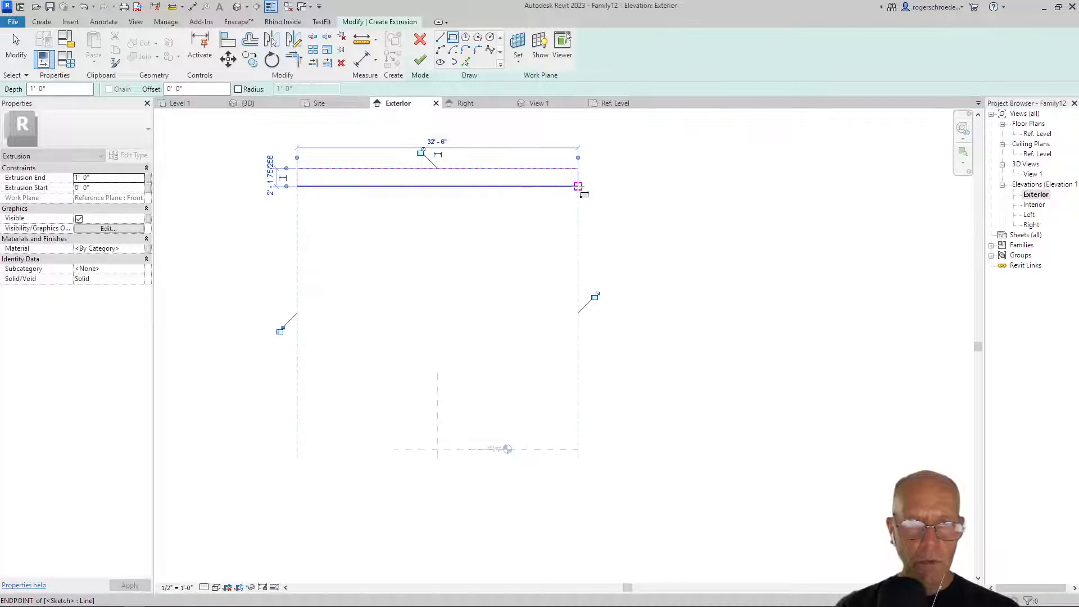
pyautogui.click(281, 330)
pyautogui.click(595, 295)
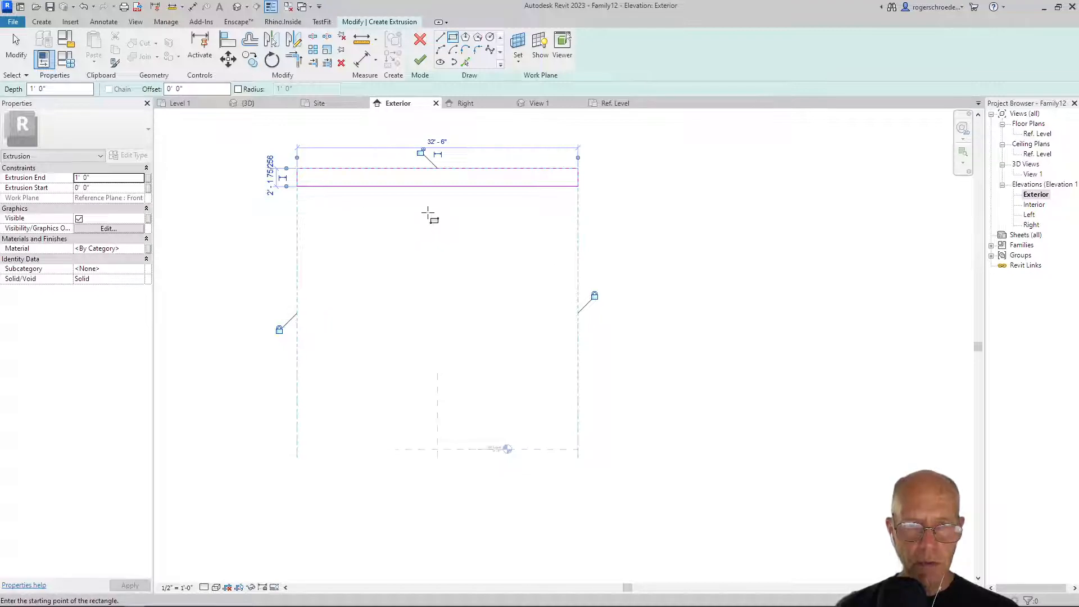
# - Set the height of the extrusion's sketched rectangle to 2' 0" by repositioning its lower edge
pyautogui.click(15, 48)
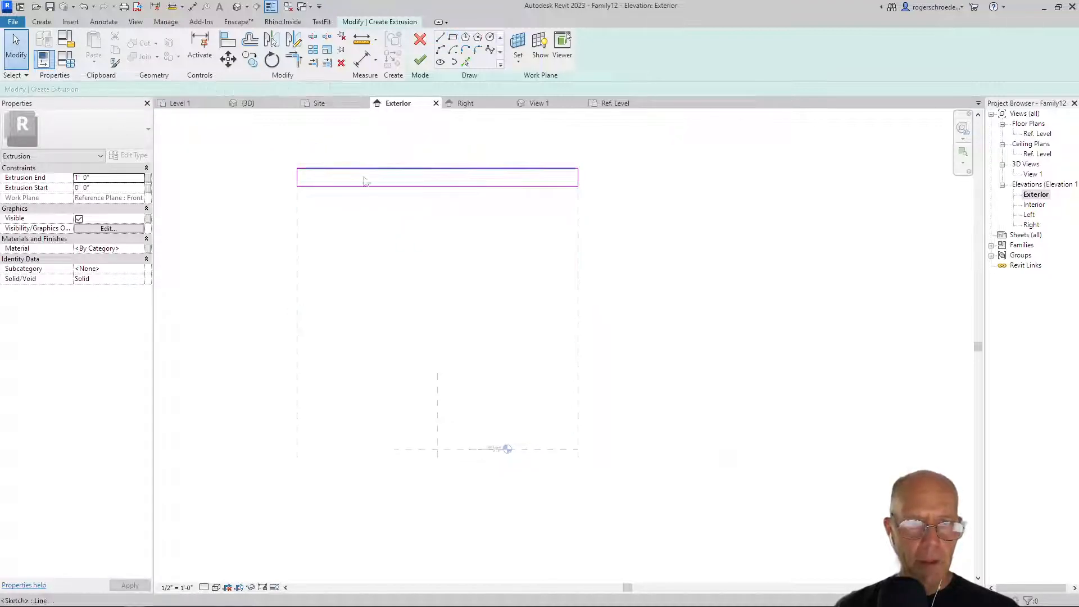
pyautogui.click(370, 189)
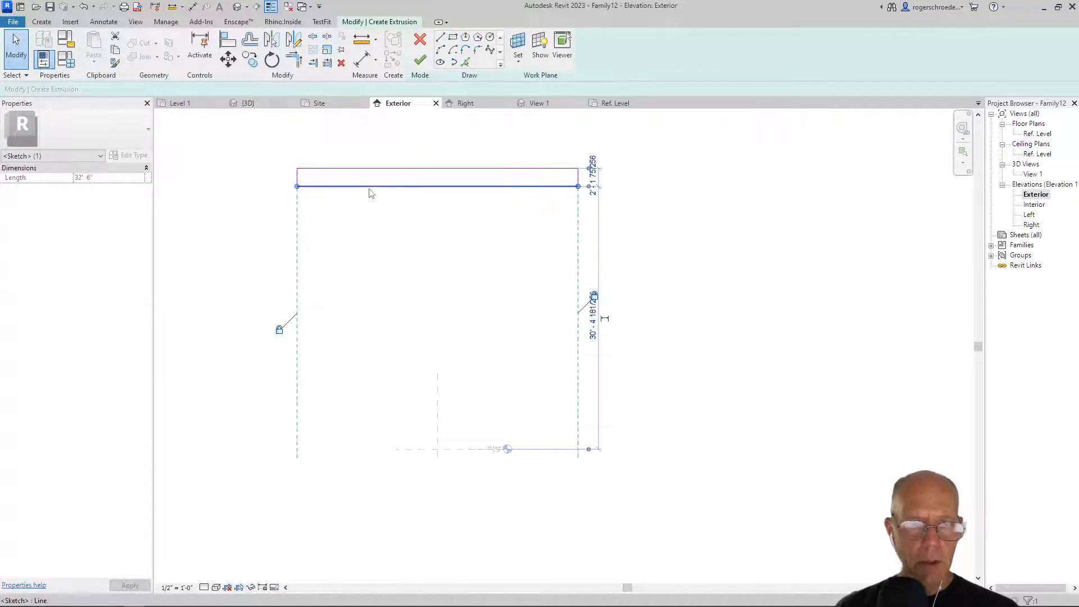
pyautogui.click(593, 177)
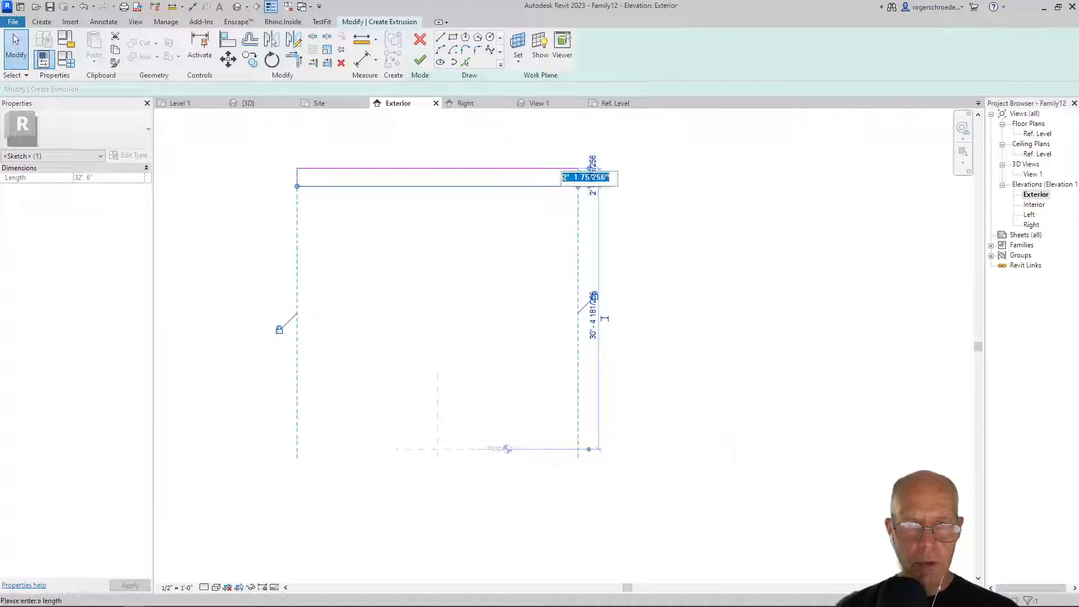
pyautogui.doubleClick(576, 178)
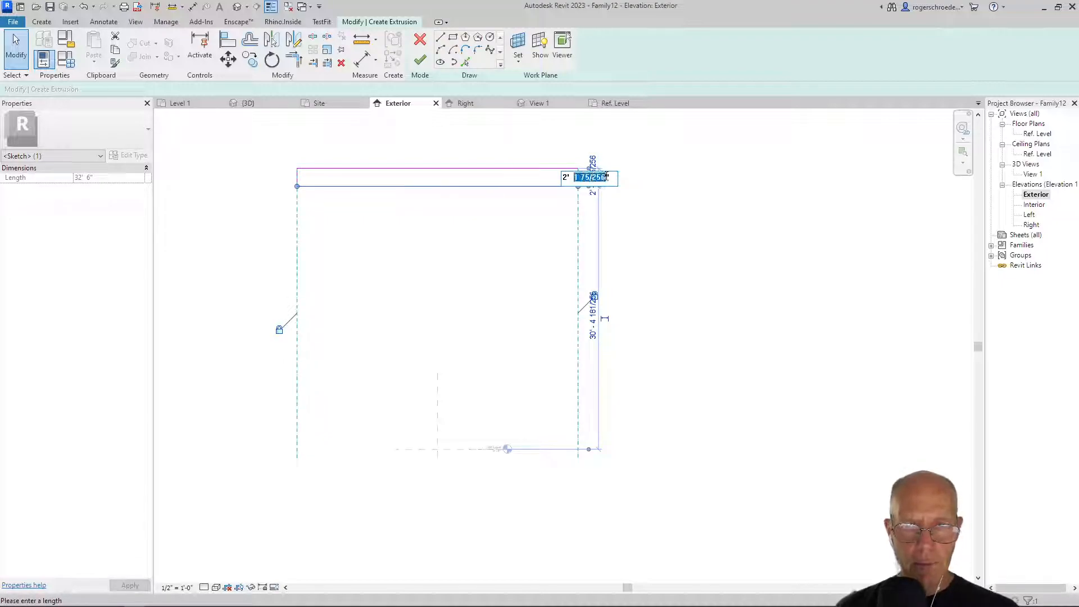
pyautogui.write('0')
pyautogui.press('Return')
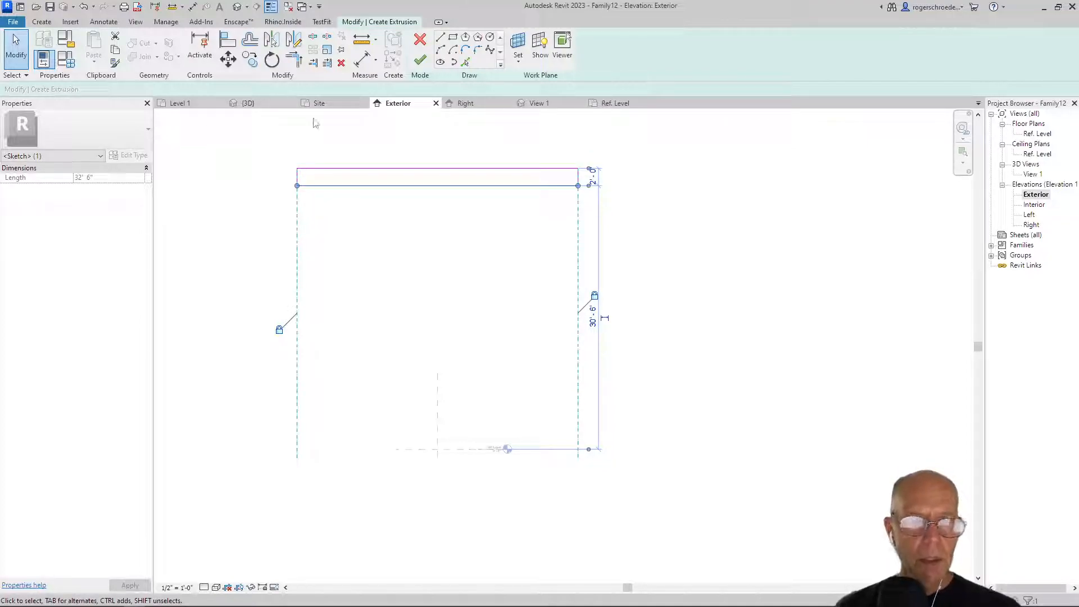
# - Set the extrusion end to 2" and finish the sketch to create the PV panel strip
pyautogui.click(417, 63)
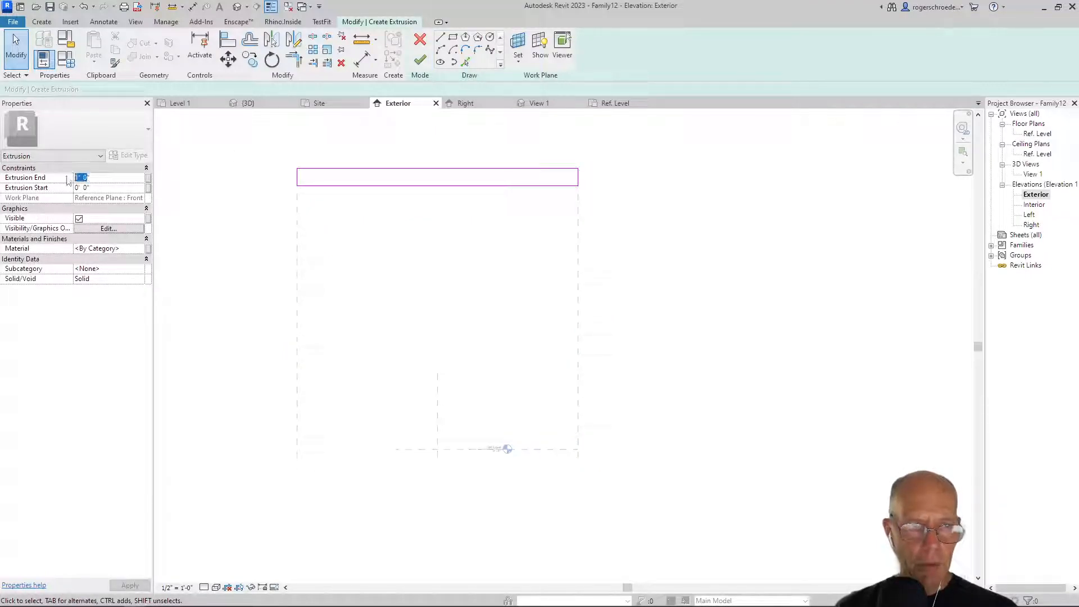
pyautogui.write('2"')
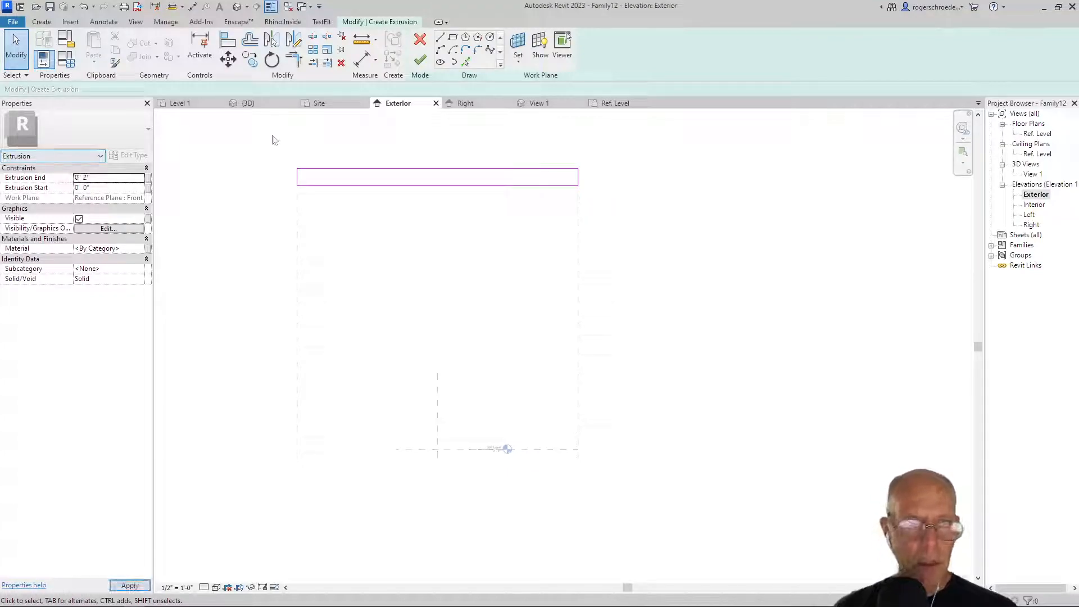
pyautogui.click(426, 67)
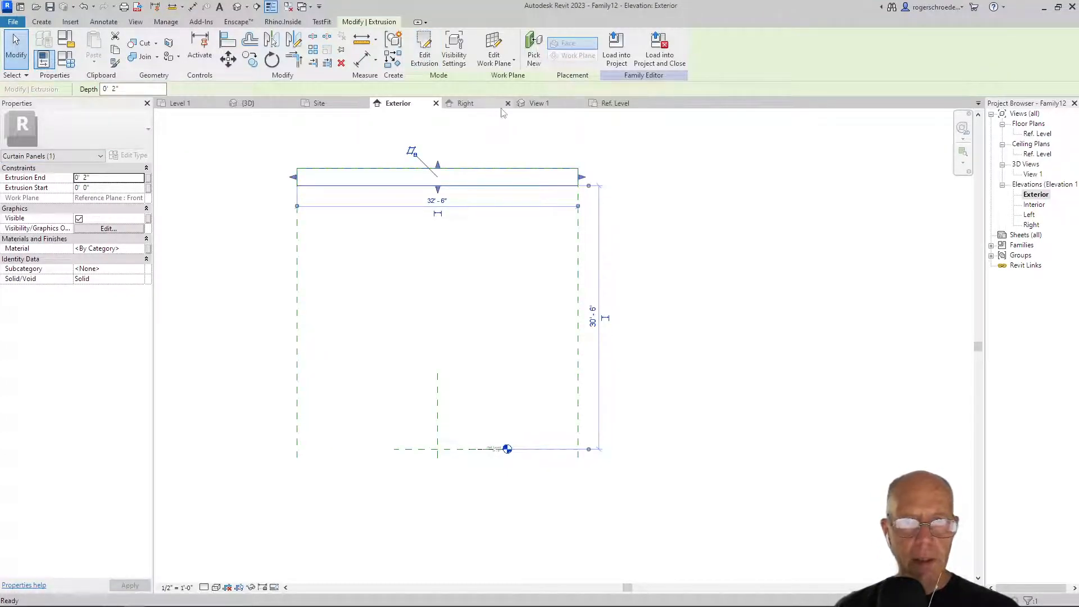
# - In the Right elevation, stretch the upper end of the Front reference plane past the top of the panel strip
pyautogui.click(479, 105)
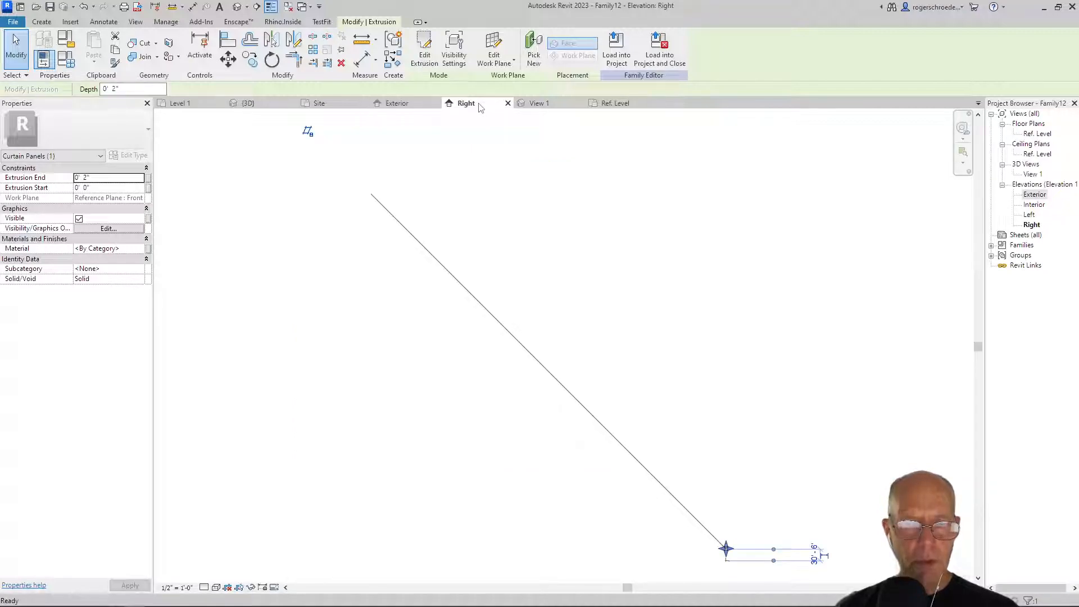
pyautogui.click(463, 409)
pyautogui.press('z')
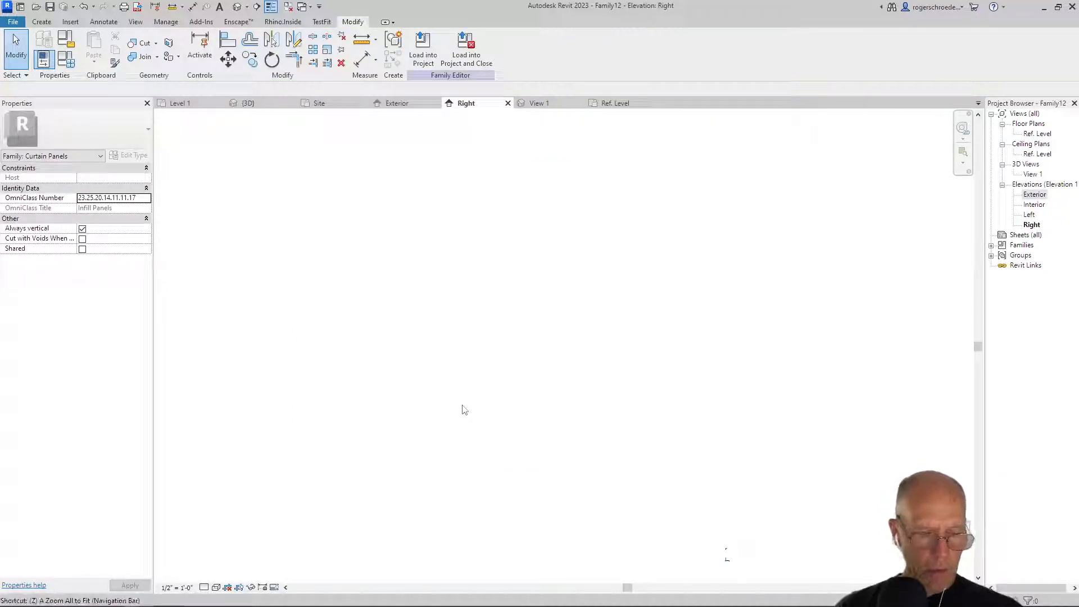
pyautogui.press('e')
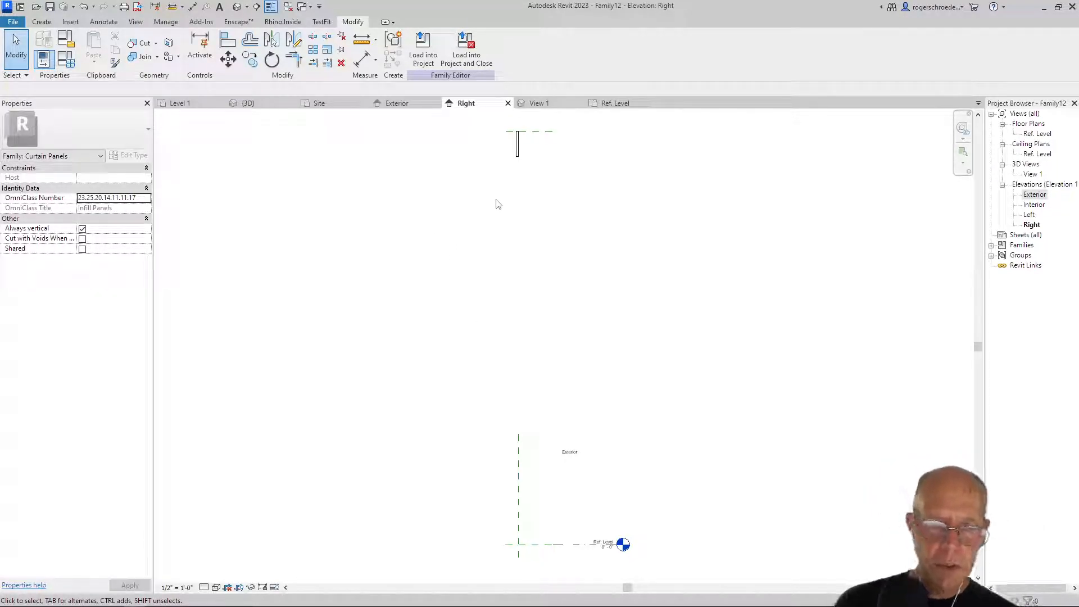
pyautogui.click(520, 155)
pyautogui.click(477, 429)
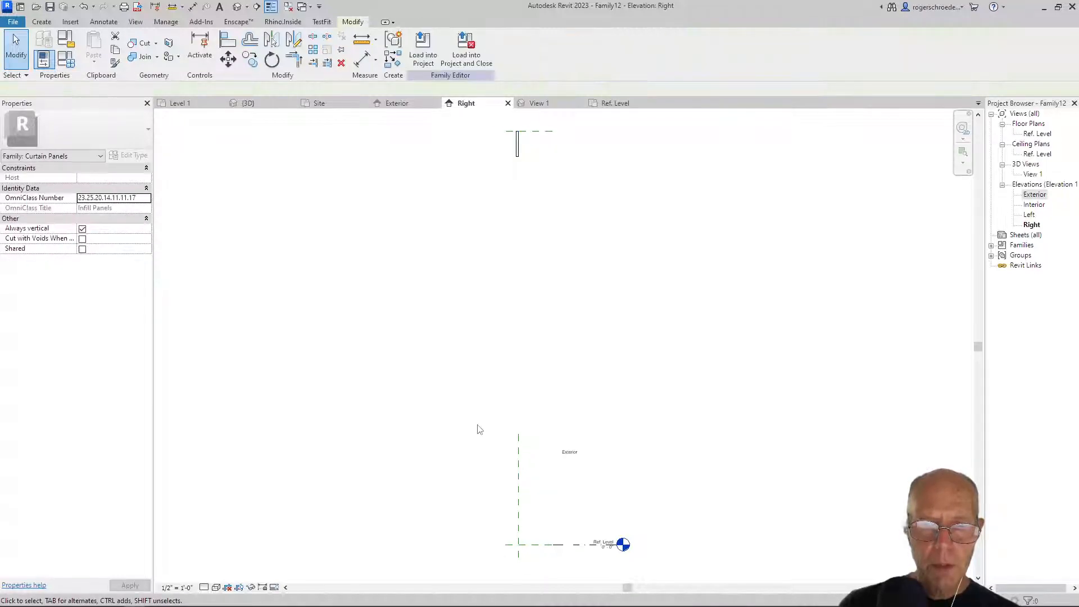
pyautogui.click(520, 460)
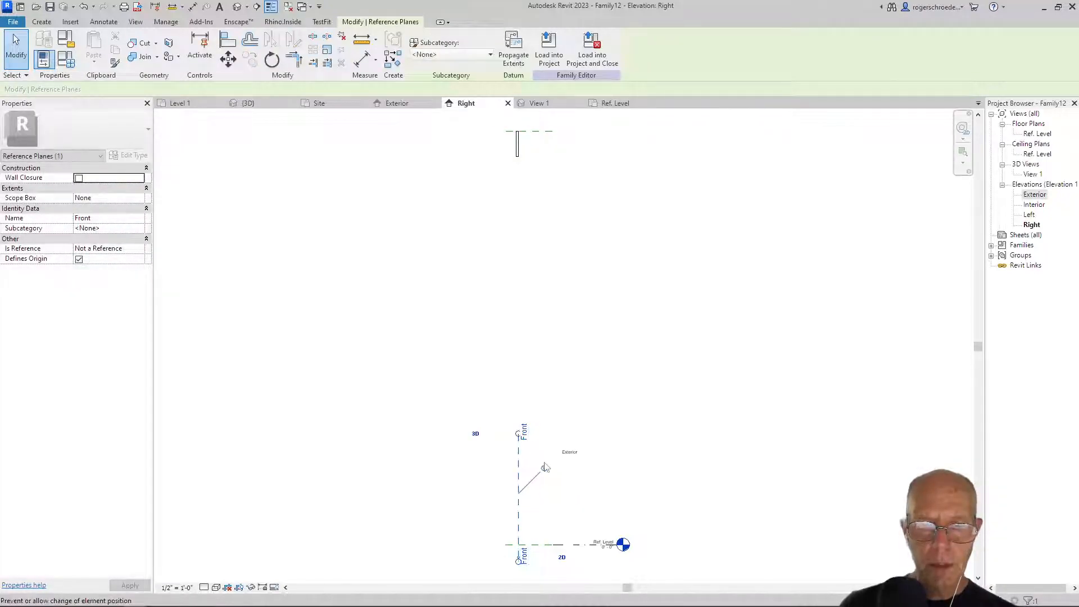
pyautogui.moveTo(518, 434); pyautogui.dragTo(475, 112)
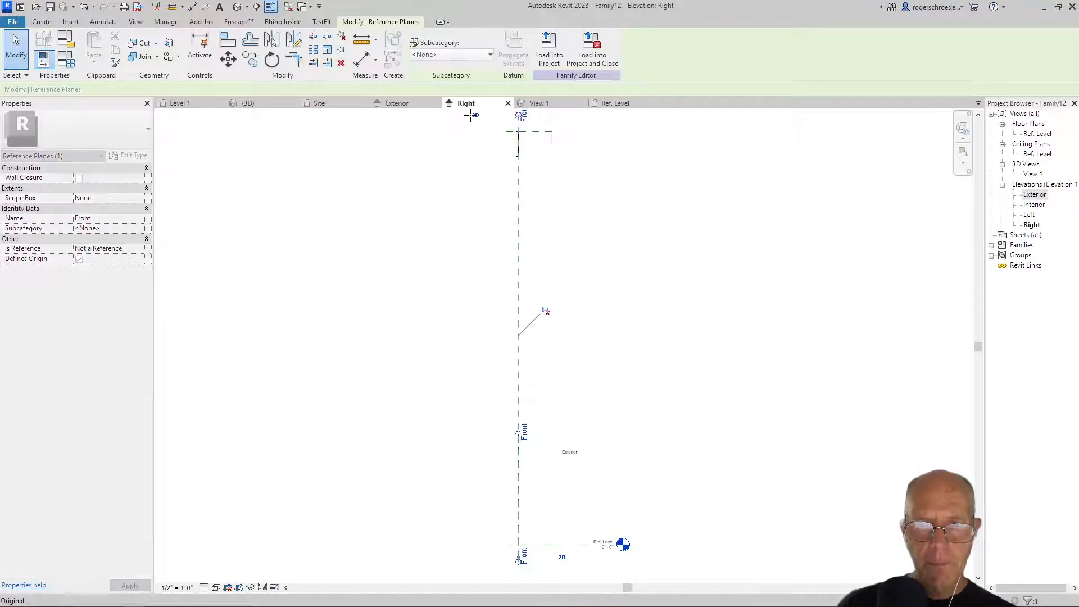
pyautogui.click(549, 341)
# - Rotate the panel strip 15° about the intersection of the Front and Top reference planes, swinging its lower end away from the Front plane
pyautogui.moveTo(431, 186); pyautogui.dragTo(355, 445, button='middle')
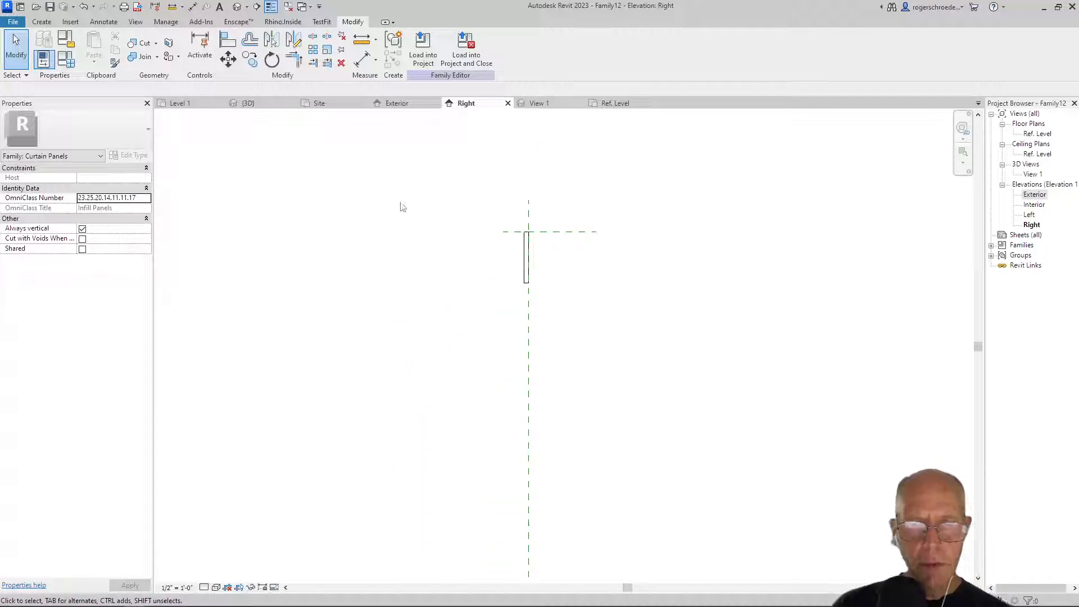
pyautogui.click(524, 272)
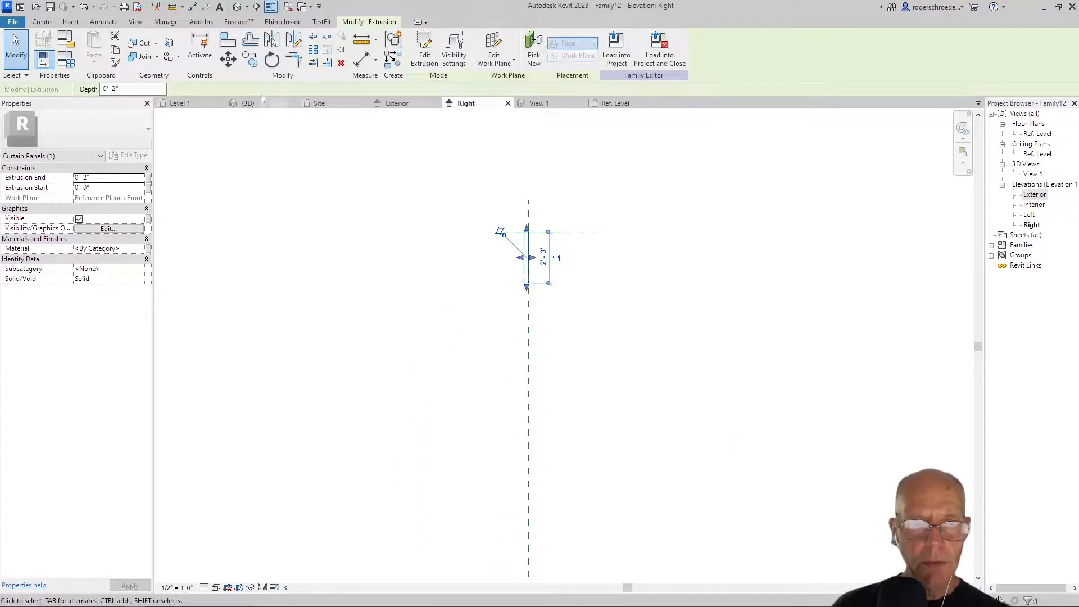
pyautogui.click(272, 60)
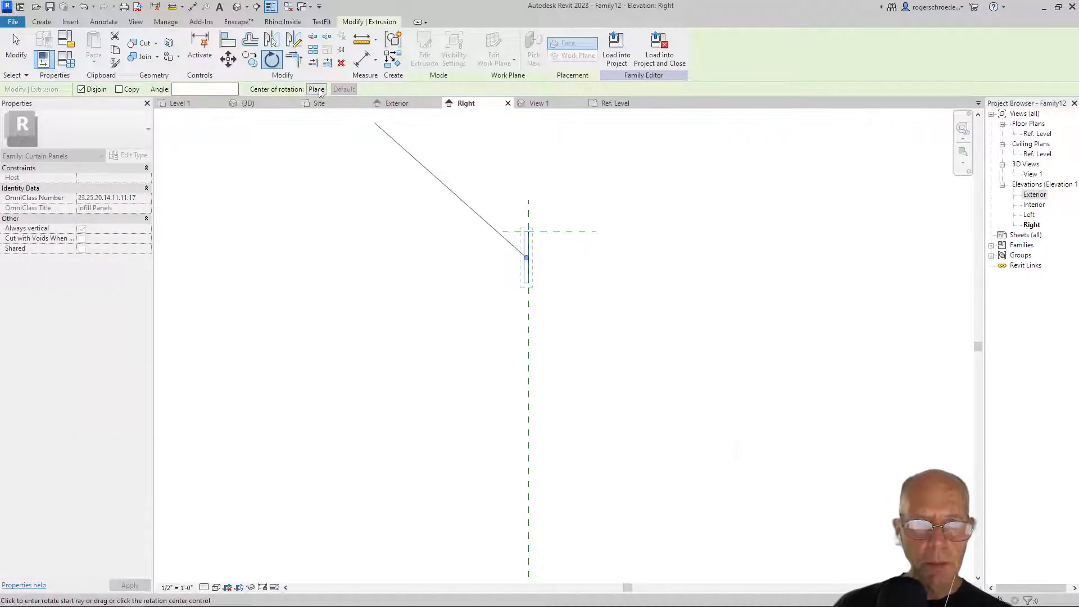
pyautogui.moveTo(489, 197); pyautogui.dragTo(527, 231)
pyautogui.click(527, 322)
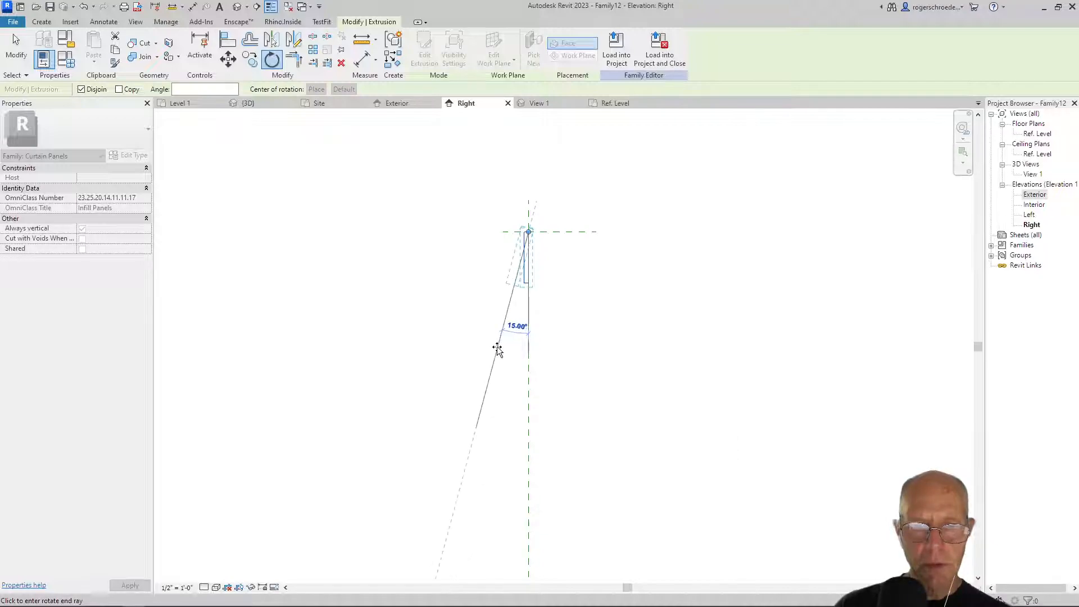
pyautogui.click(498, 350)
# - Copy the tilted panel strip seven times down the Front reference plane at 4' 0" spacing, ending just above the Ref. Level
pyautogui.scroll(-2, 432, 309)
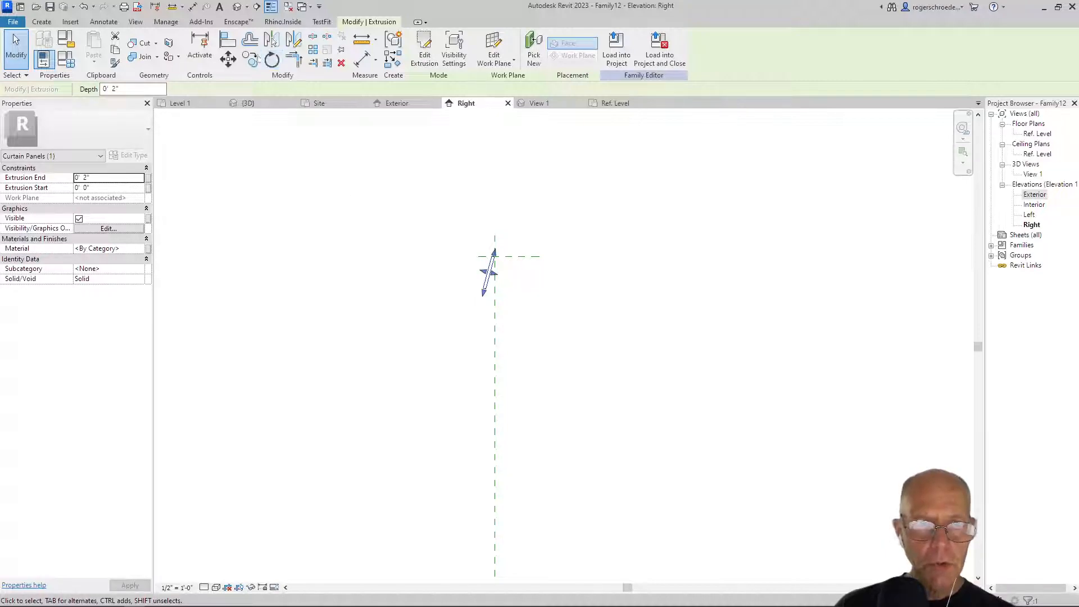
pyautogui.click(250, 59)
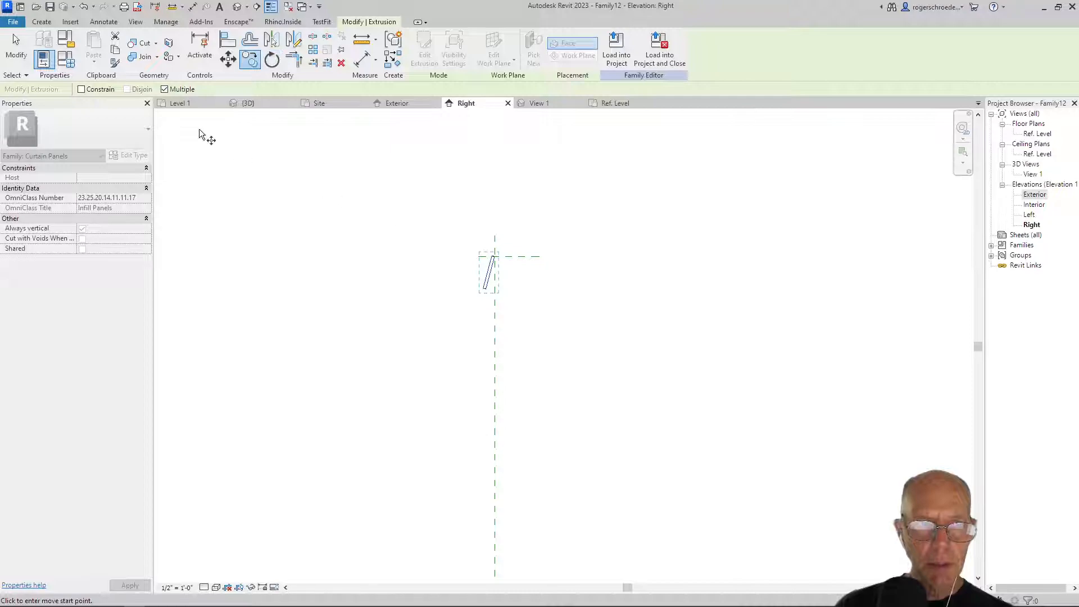
pyautogui.click(495, 260)
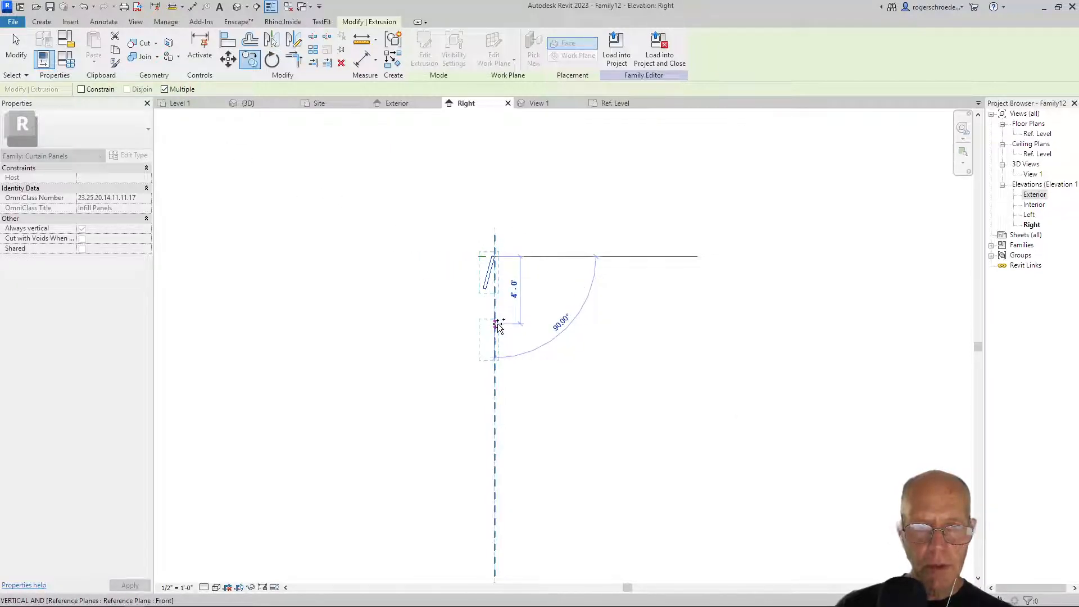
pyautogui.click(497, 324)
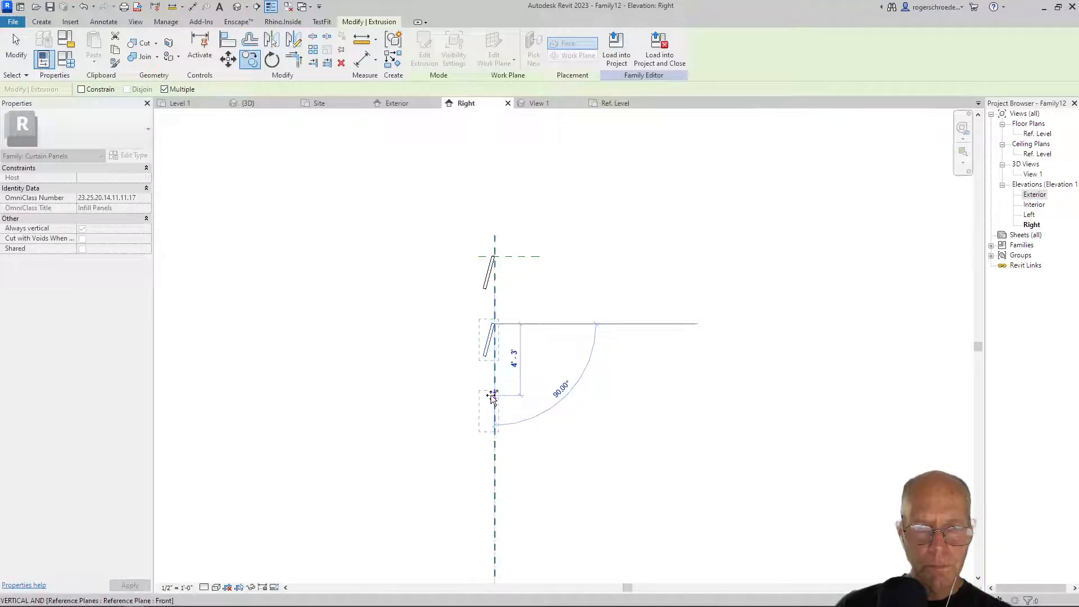
pyautogui.click(494, 392)
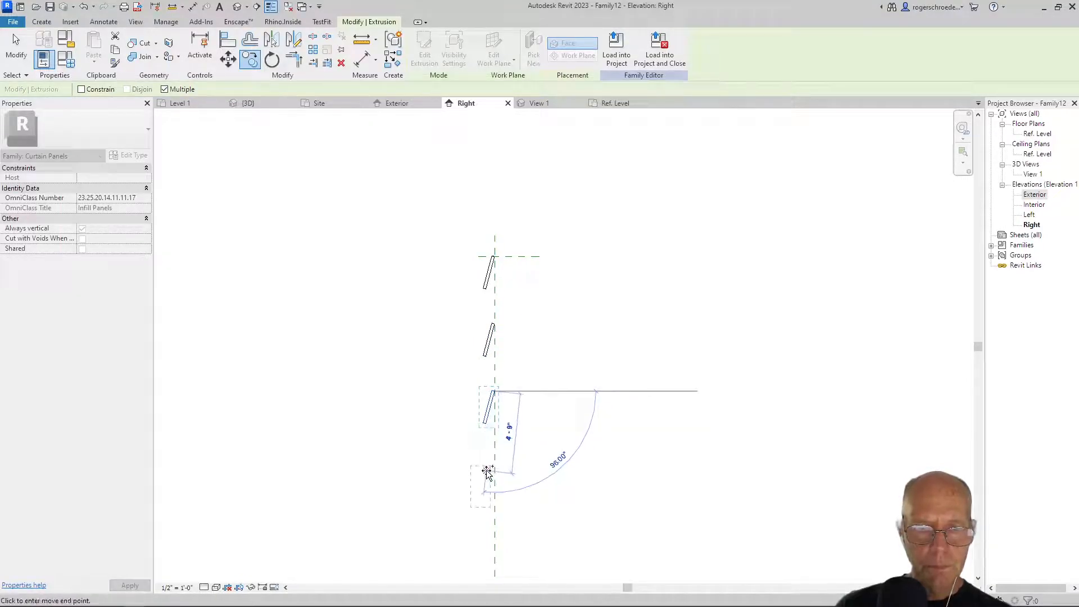
pyautogui.moveTo(487, 471); pyautogui.dragTo(445, 378, button='middle')
pyautogui.click(453, 365)
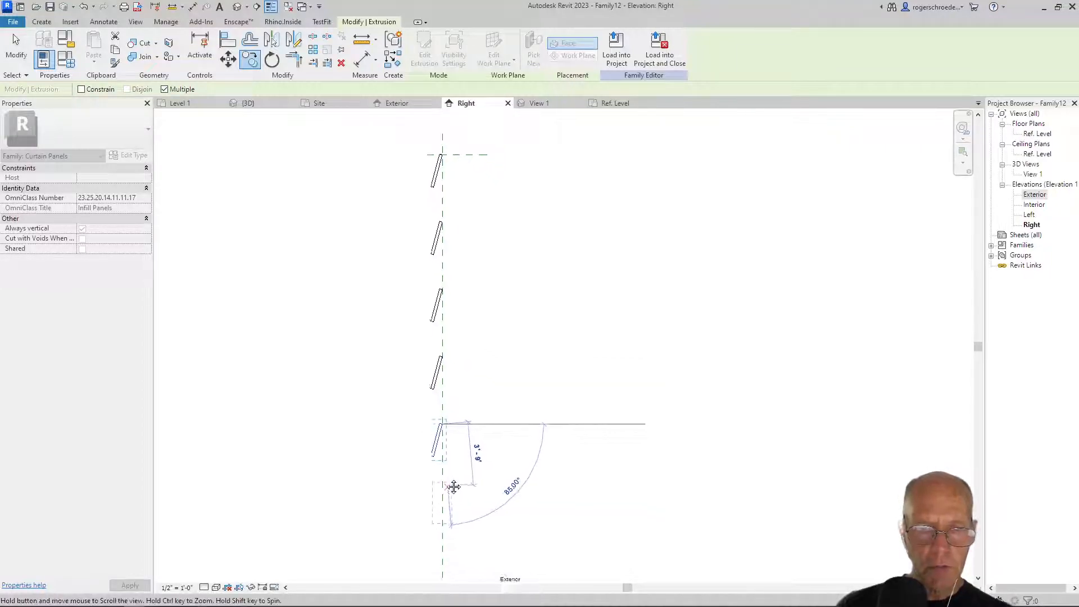
pyautogui.moveTo(461, 429); pyautogui.dragTo(445, 350, button='middle')
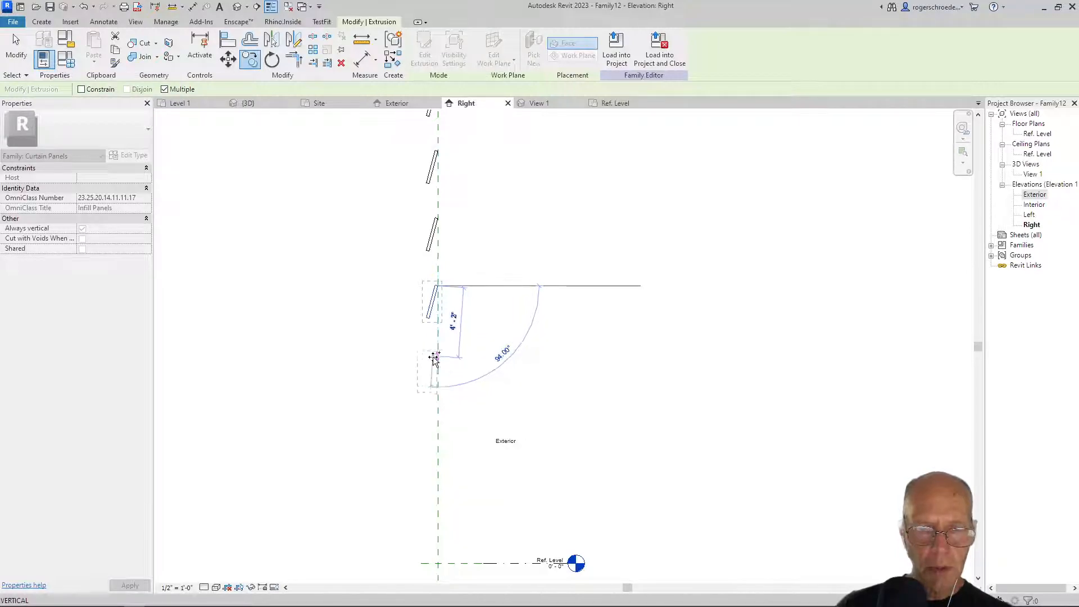
pyautogui.click(436, 355)
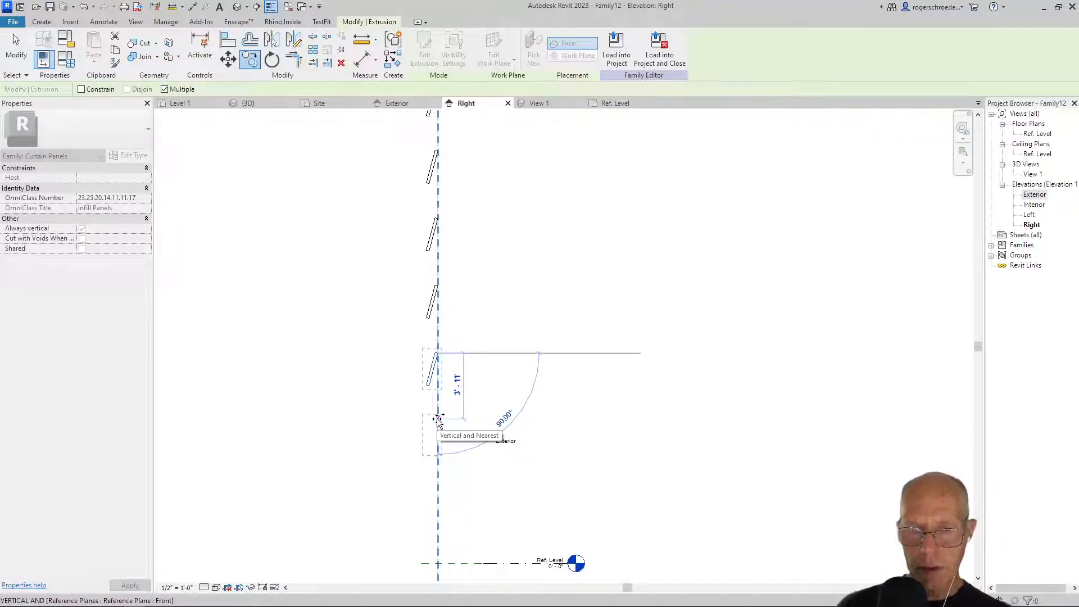
pyautogui.click(437, 419)
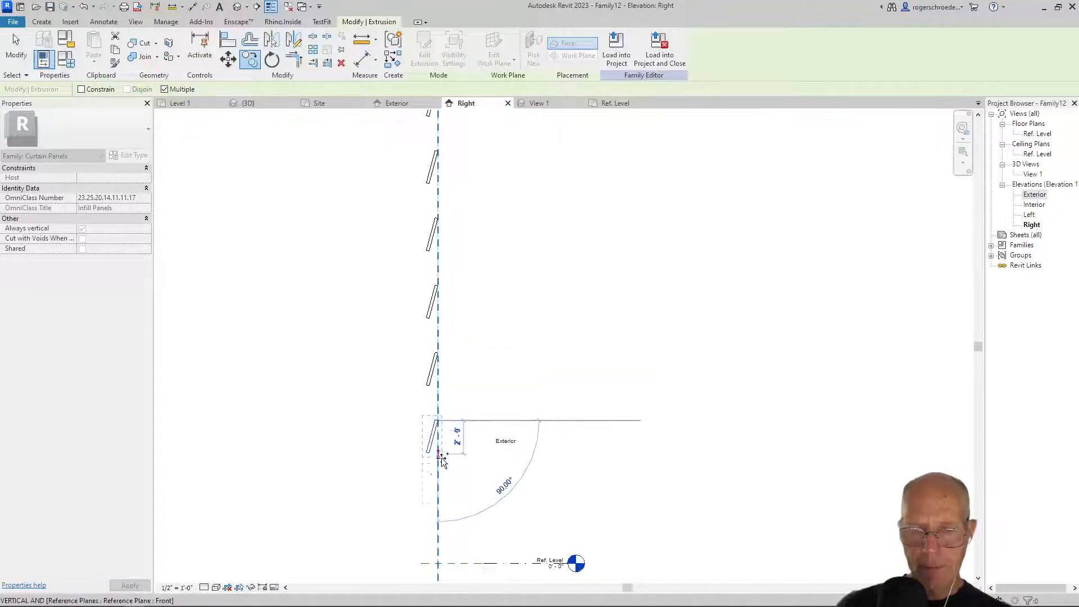
pyautogui.click(437, 488)
pyautogui.scroll(-2, 302, 471)
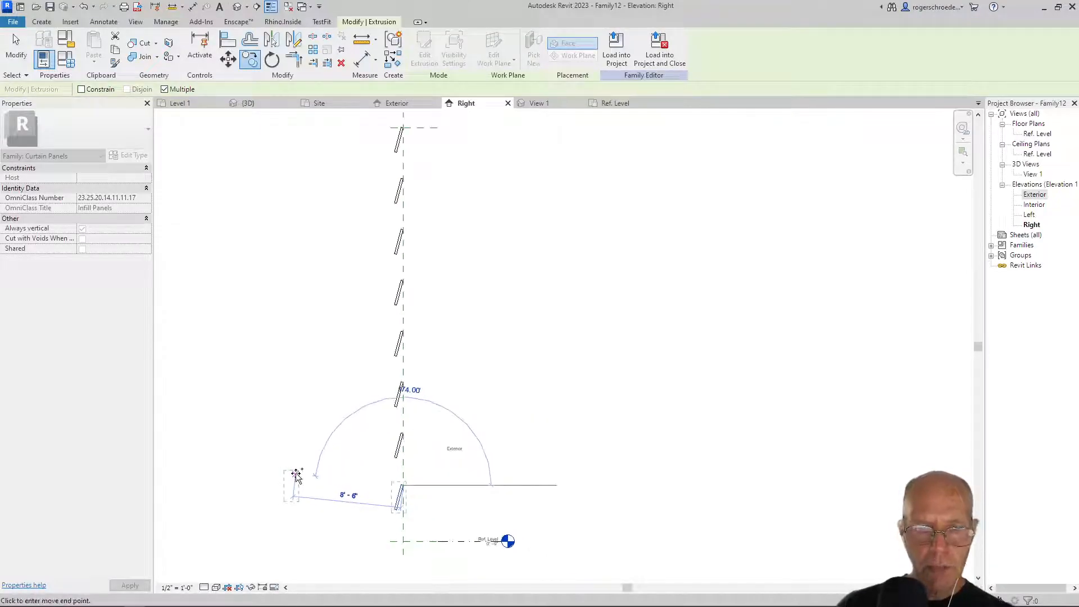
pyautogui.click(16, 50)
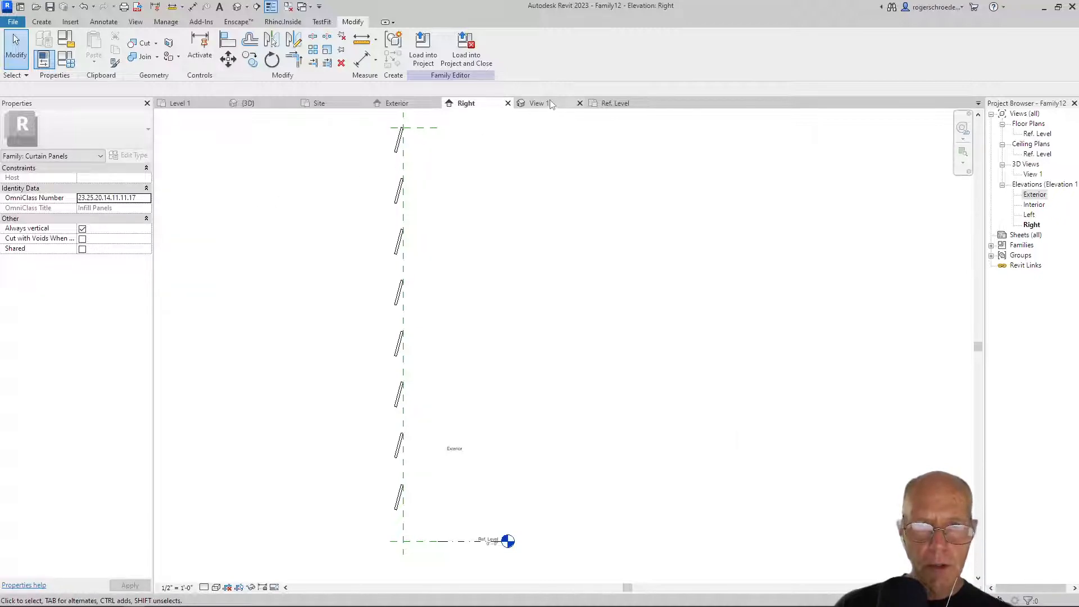
# - From the Ref. Level plan, save the family over the existing PV Panel 2 file and load it into the project
pyautogui.click(616, 103)
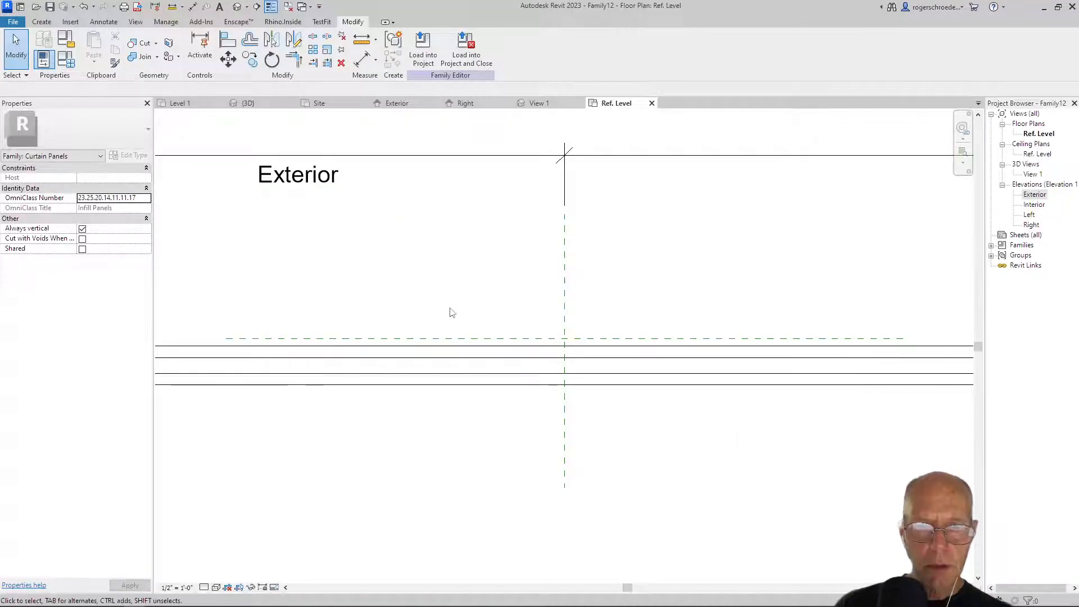
pyautogui.scroll(-2, 448, 311)
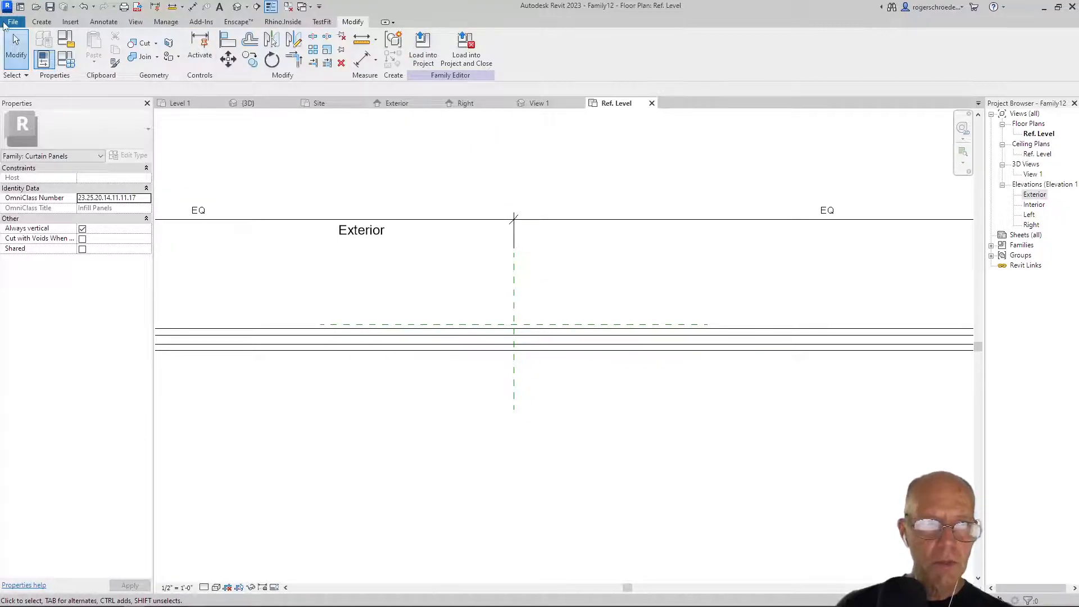
pyautogui.click(13, 22)
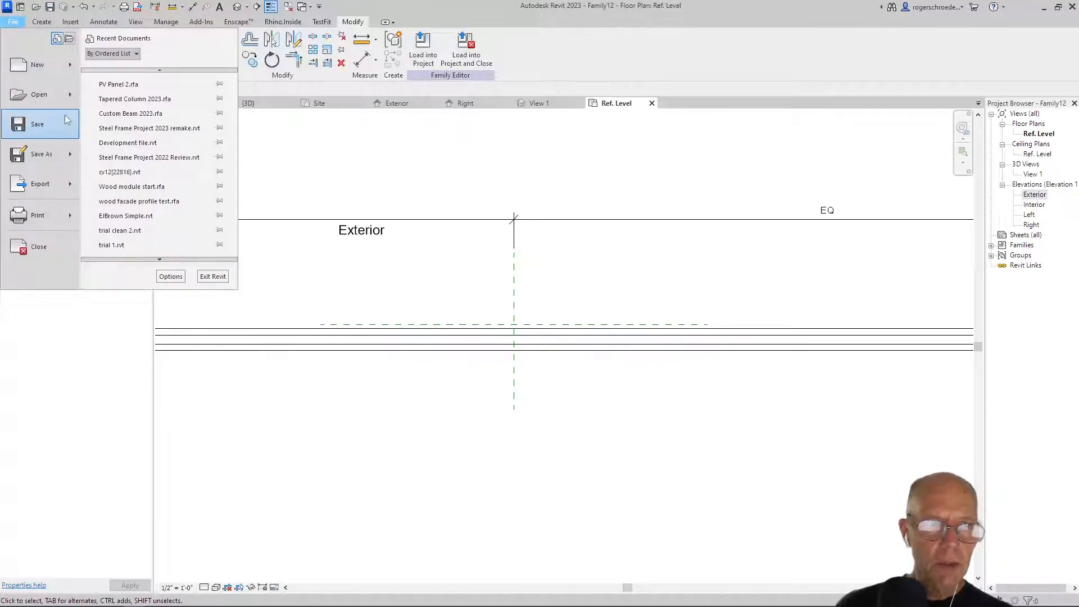
pyautogui.moveTo(73, 160)
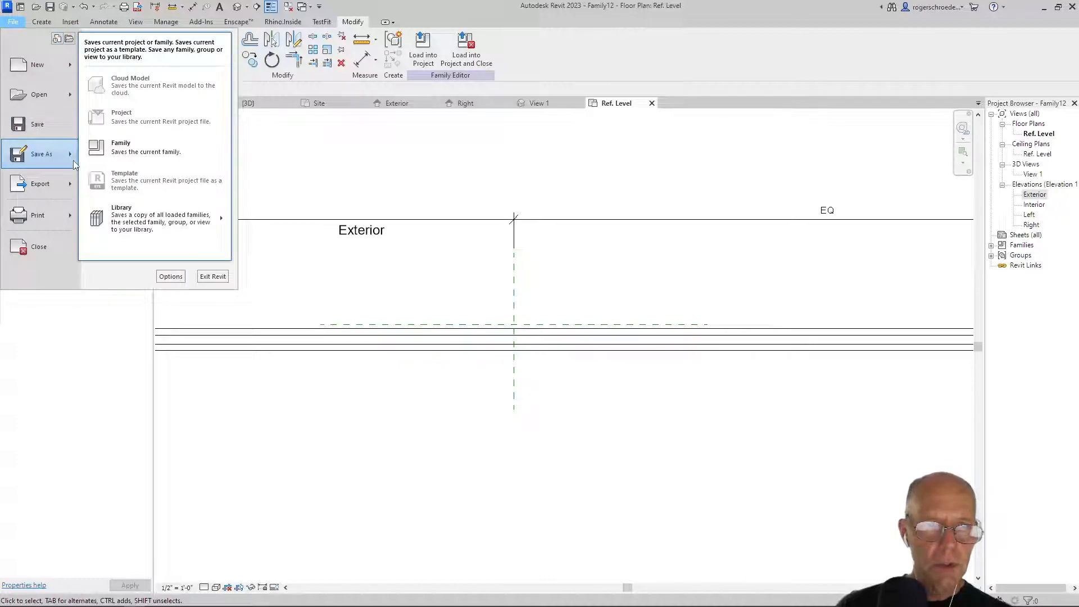
pyautogui.click(135, 144)
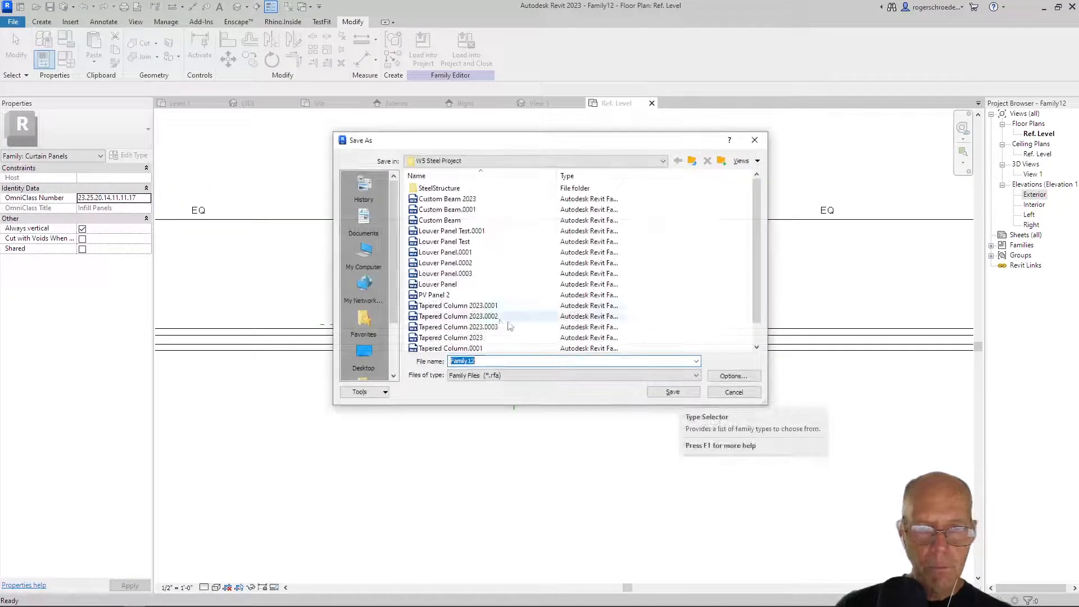
pyautogui.click(449, 296)
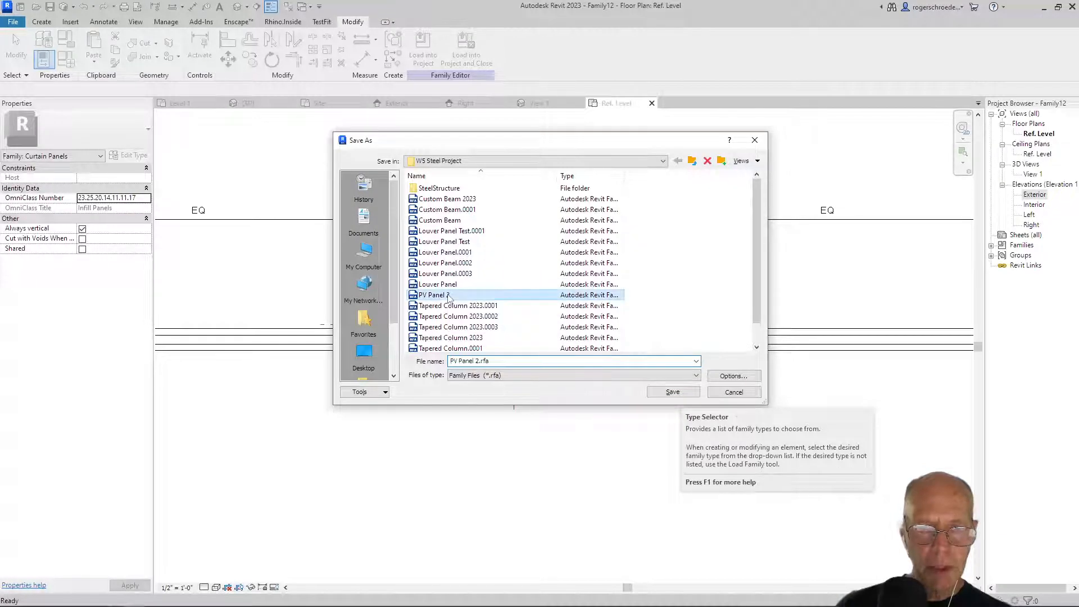
pyautogui.click(652, 393)
pyautogui.click(520, 316)
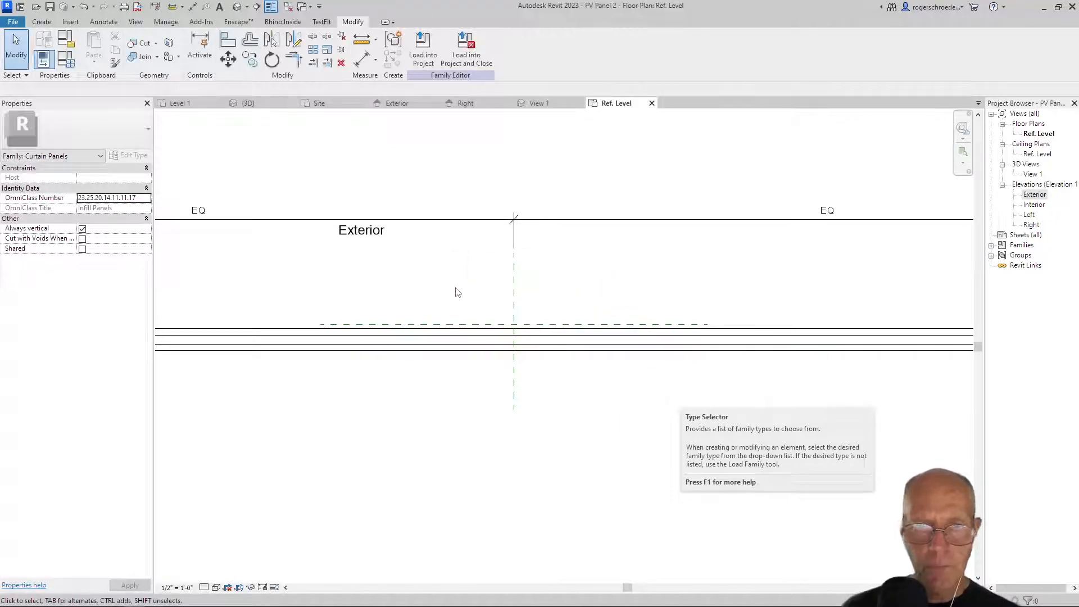
pyautogui.click(423, 49)
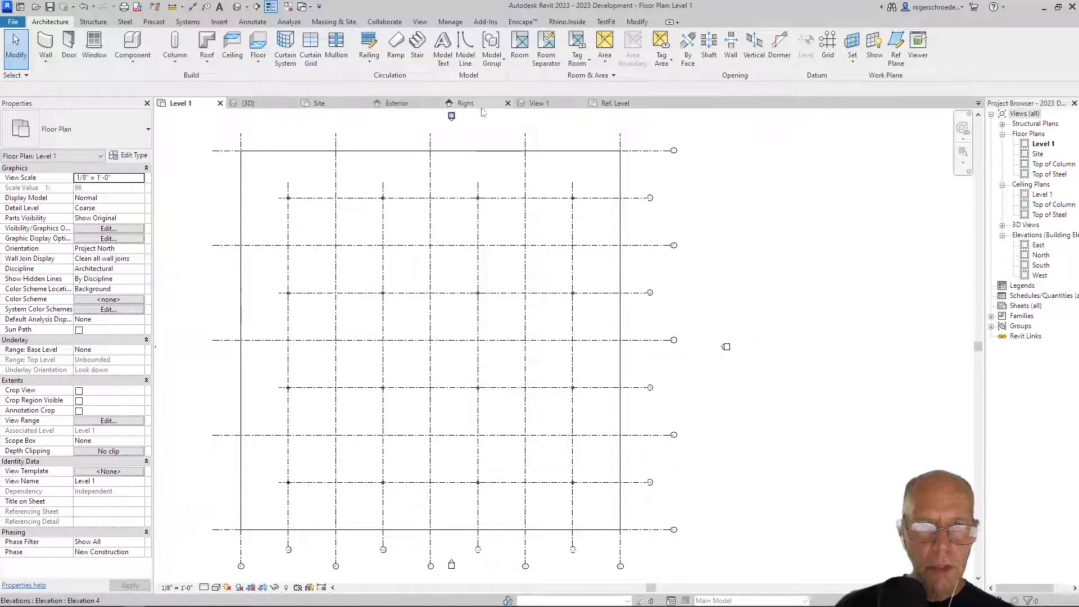
# - In the 3D view, assign PV Panel 2 : PV Panel 2 as the curtain panel of the roof's PV Panels 3 sloped glazing type
pyautogui.click(248, 103)
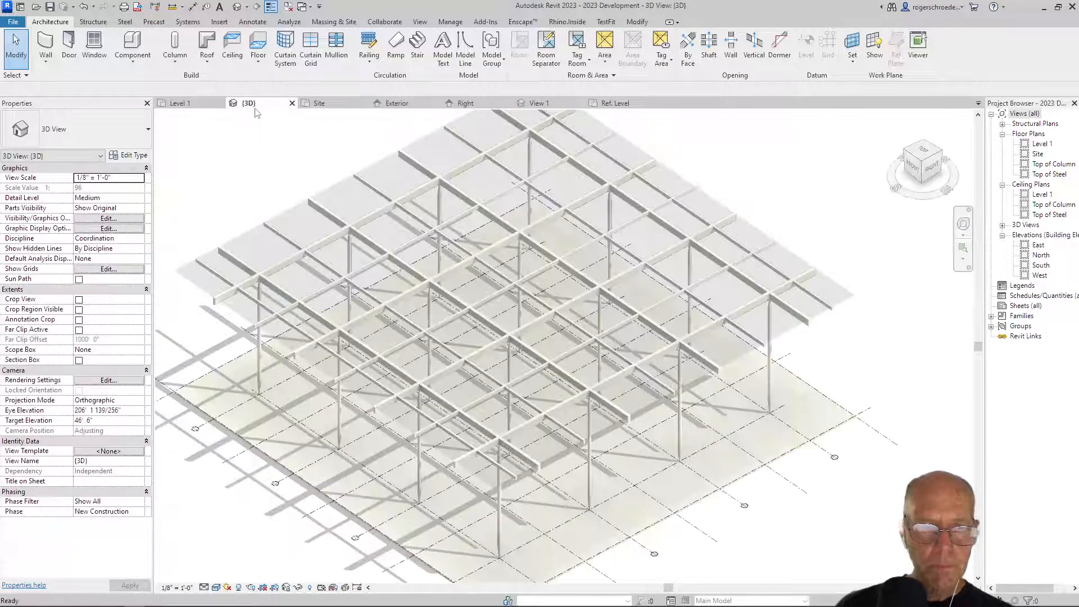
pyautogui.click(303, 201)
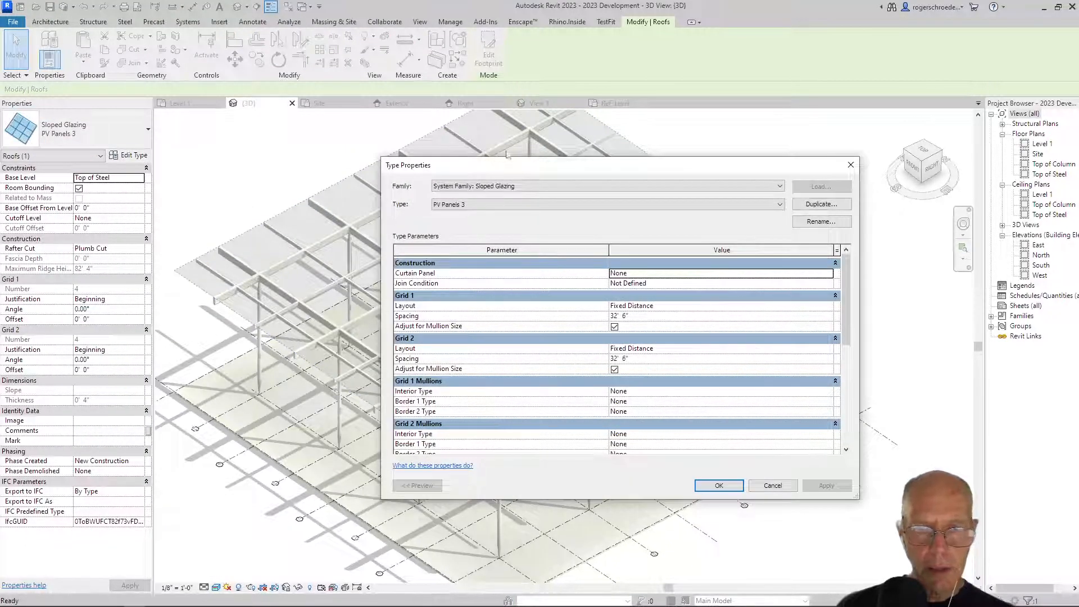
pyautogui.click(829, 275)
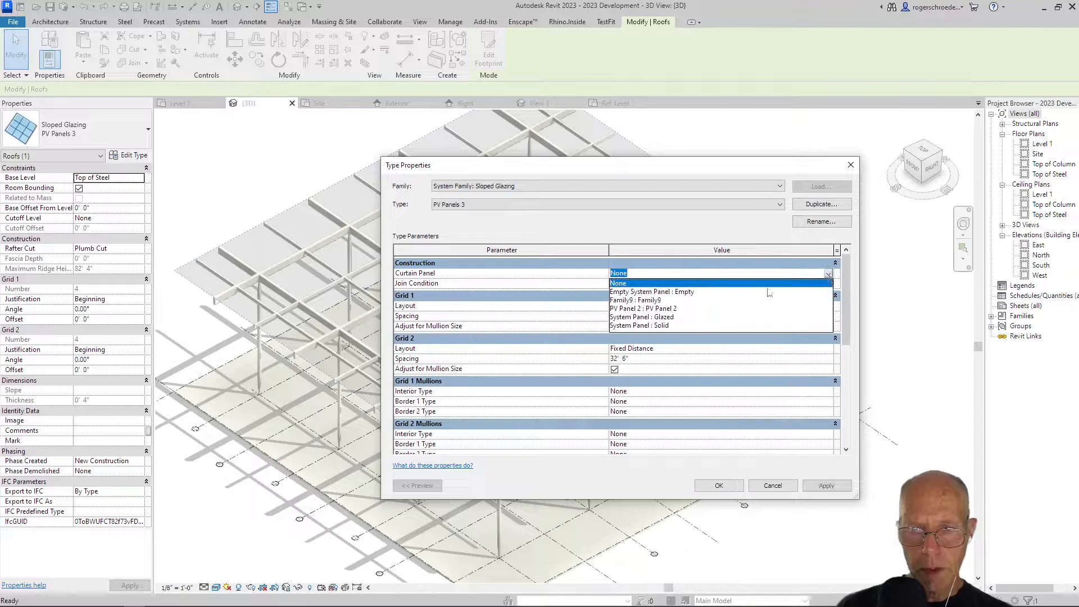
pyautogui.click(650, 308)
pyautogui.click(822, 486)
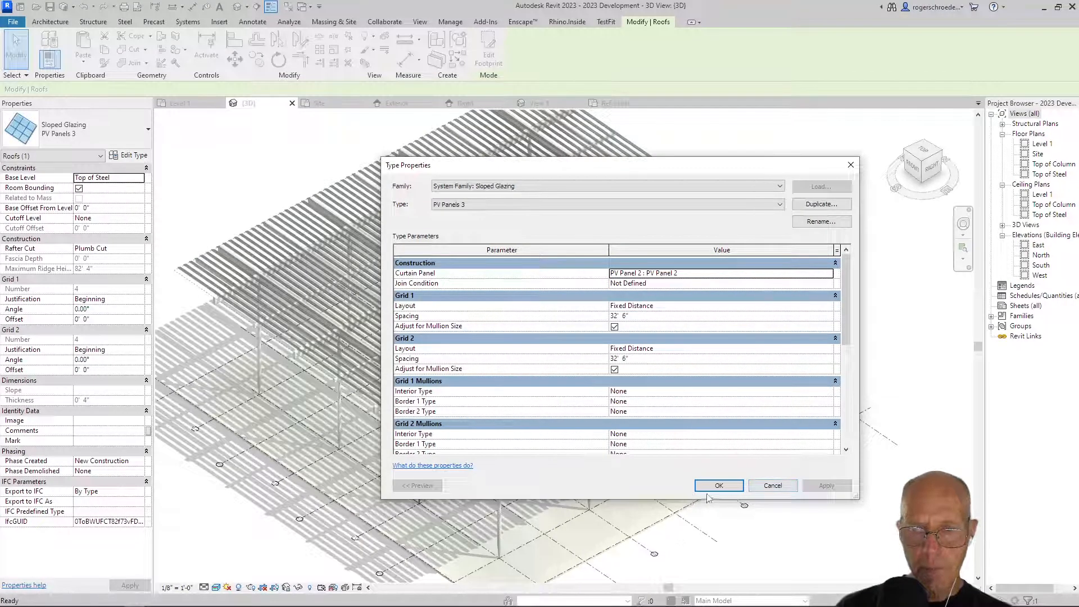
pyautogui.click(727, 485)
# - Undo the removal of the sloped glazing roof over the steel frame
pyautogui.scroll(5, 508, 467)
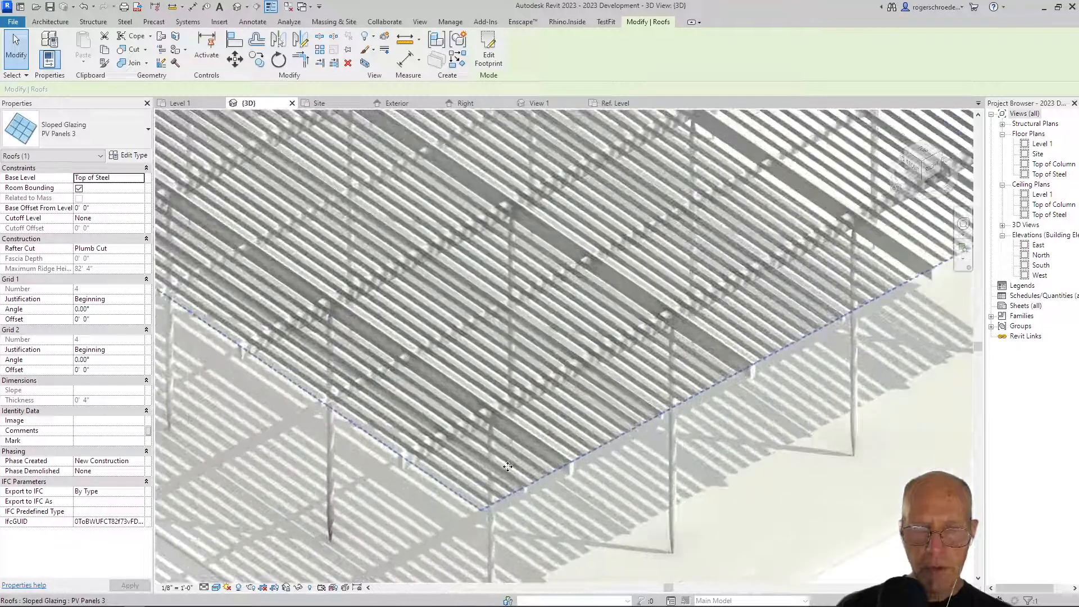
pyautogui.scroll(2, 508, 466)
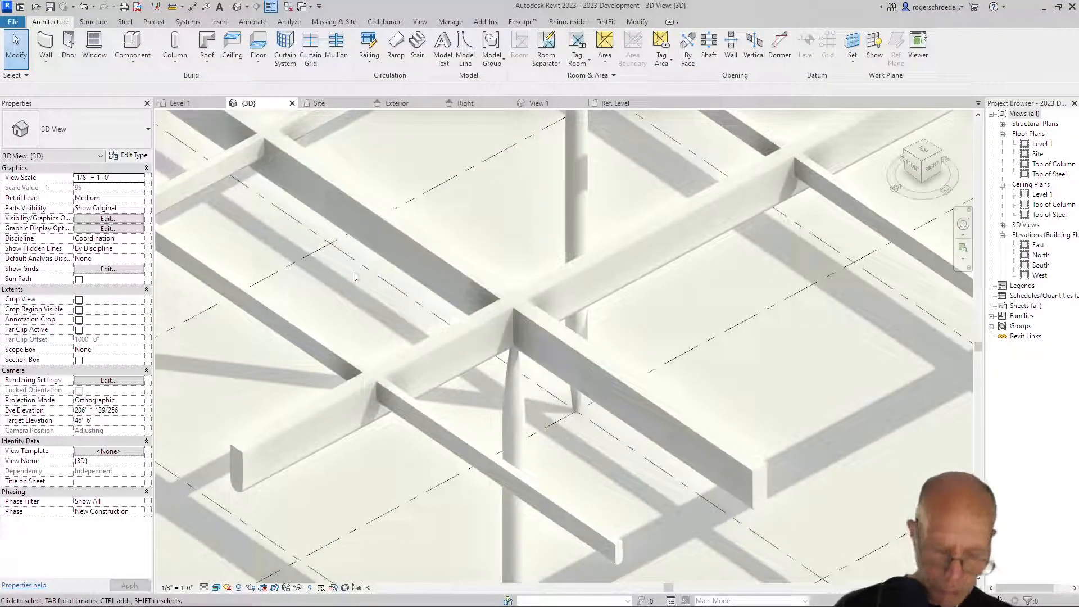
pyautogui.click(83, 8)
# - Examine the tilted PV strips on the roof from the side and at an angle, checking how they sit over the steel beams
pyautogui.keyDown('shift'); pyautogui.moveTo(614, 447); pyautogui.dragTo(521, 331, button='middle'); pyautogui.keyUp('shift')
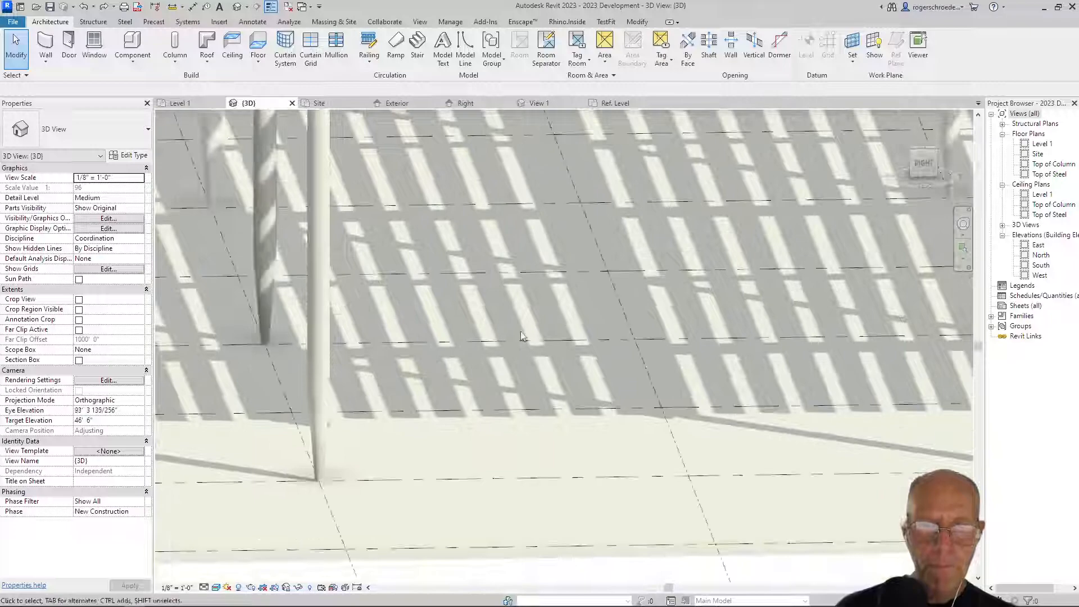
pyautogui.scroll(-6, 519, 329)
pyautogui.moveTo(489, 235); pyautogui.dragTo(552, 314, button='middle')
pyautogui.scroll(6, 387, 237)
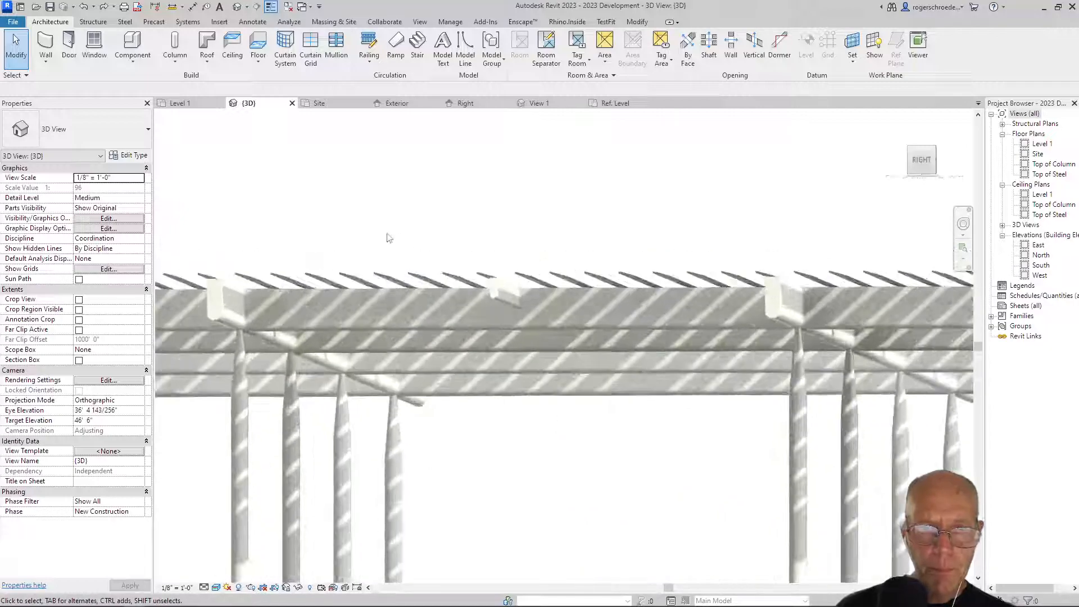
pyautogui.scroll(3, 394, 244)
pyautogui.keyDown('shift'); pyautogui.moveTo(497, 390); pyautogui.dragTo(549, 295, button='middle'); pyautogui.keyUp('shift')
pyautogui.scroll(-4, 564, 416)
pyautogui.keyDown('shift'); pyautogui.moveTo(535, 390); pyautogui.dragTo(567, 442, button='middle'); pyautogui.keyUp('shift')
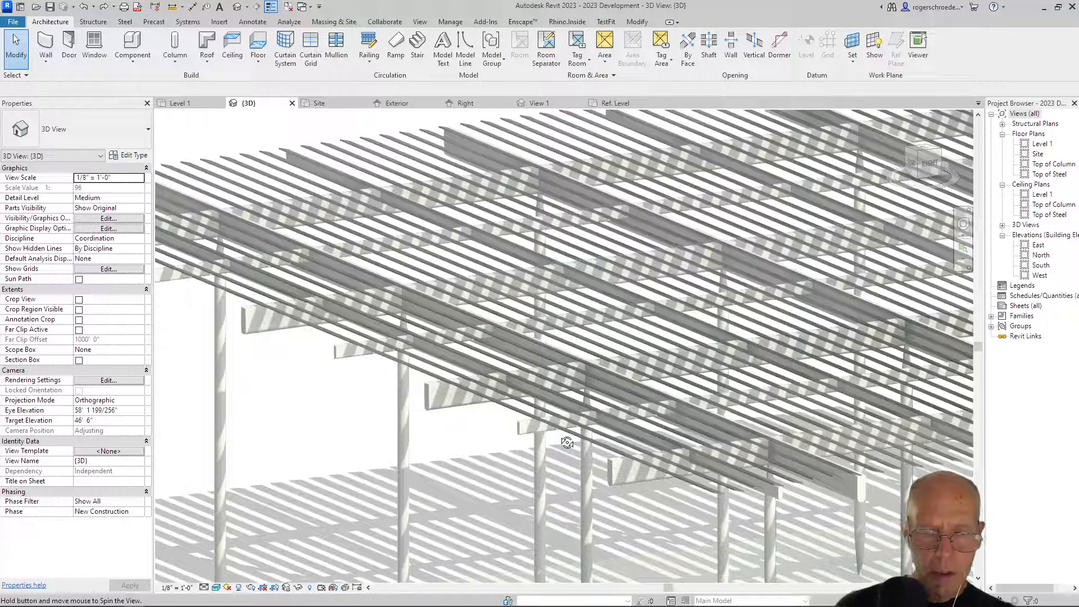
pyautogui.keyDown('shift'); pyautogui.moveTo(567, 442); pyautogui.dragTo(635, 458, button='middle'); pyautogui.keyUp('shift')
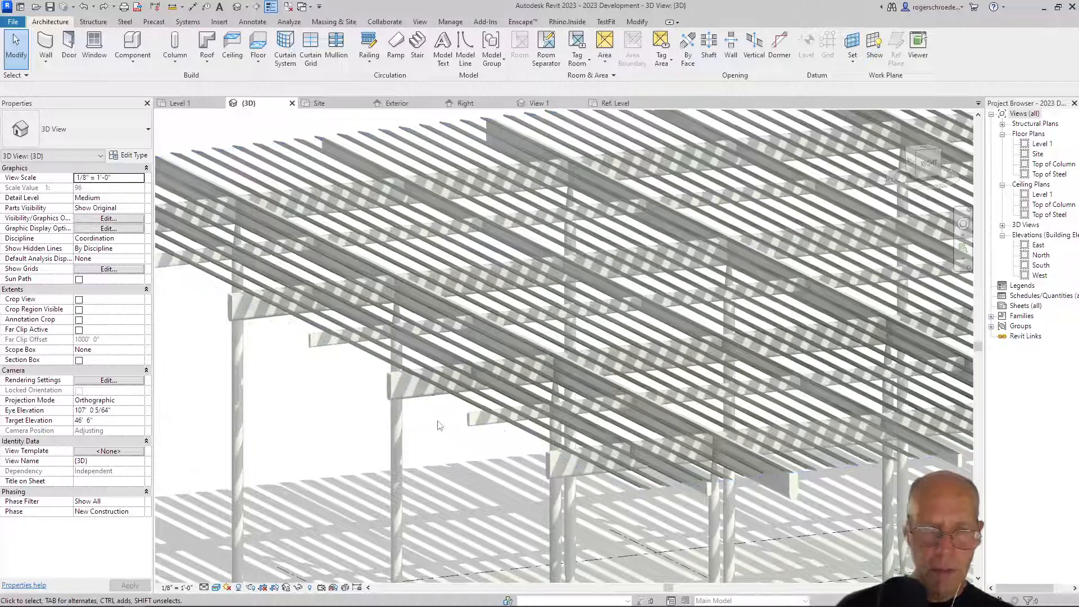
pyautogui.scroll(-5, 423, 386)
pyautogui.moveTo(534, 419); pyautogui.dragTo(472, 382, button='middle')
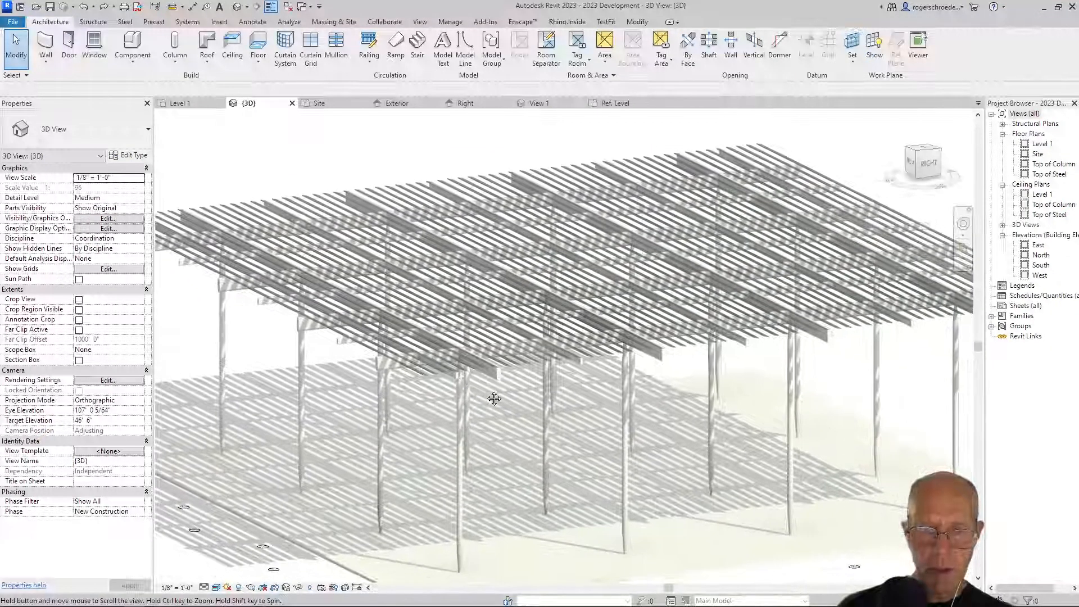